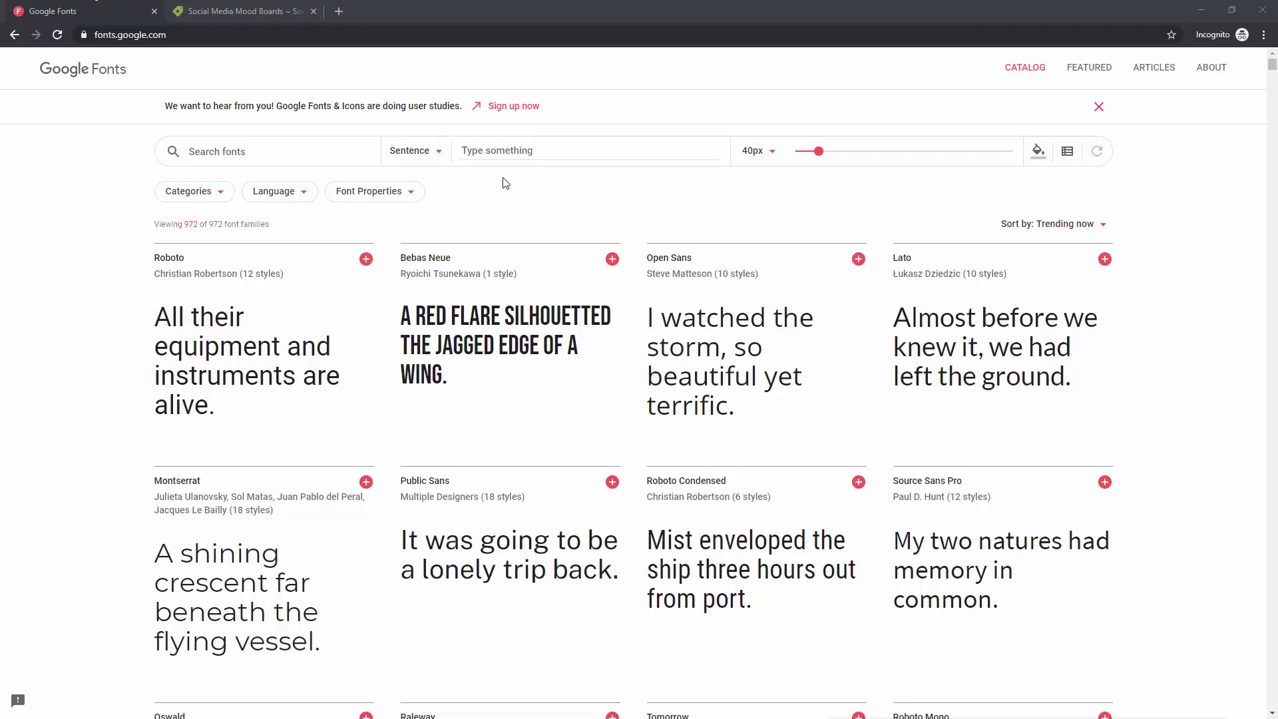
# Search the catalog for 'playfair' and open the Playfair Display specimen page.
pyautogui.click(292, 151)
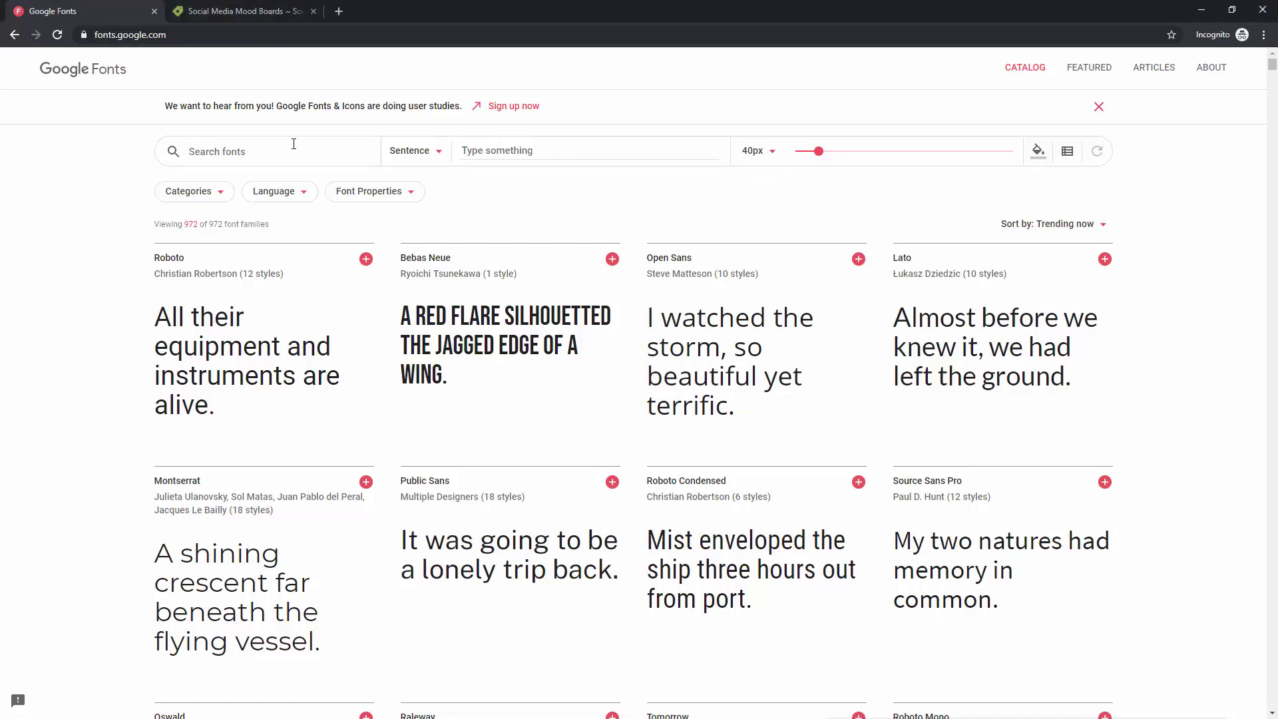
pyautogui.write('playfair')
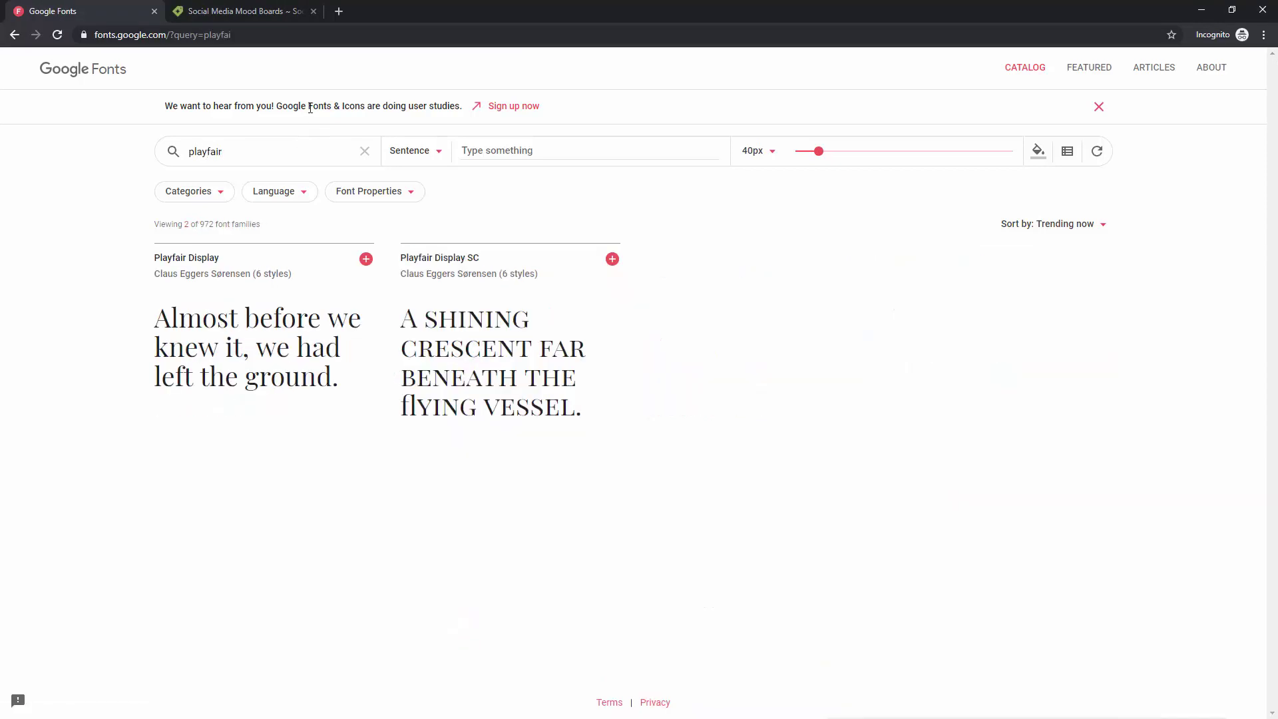
pyautogui.click(170, 260)
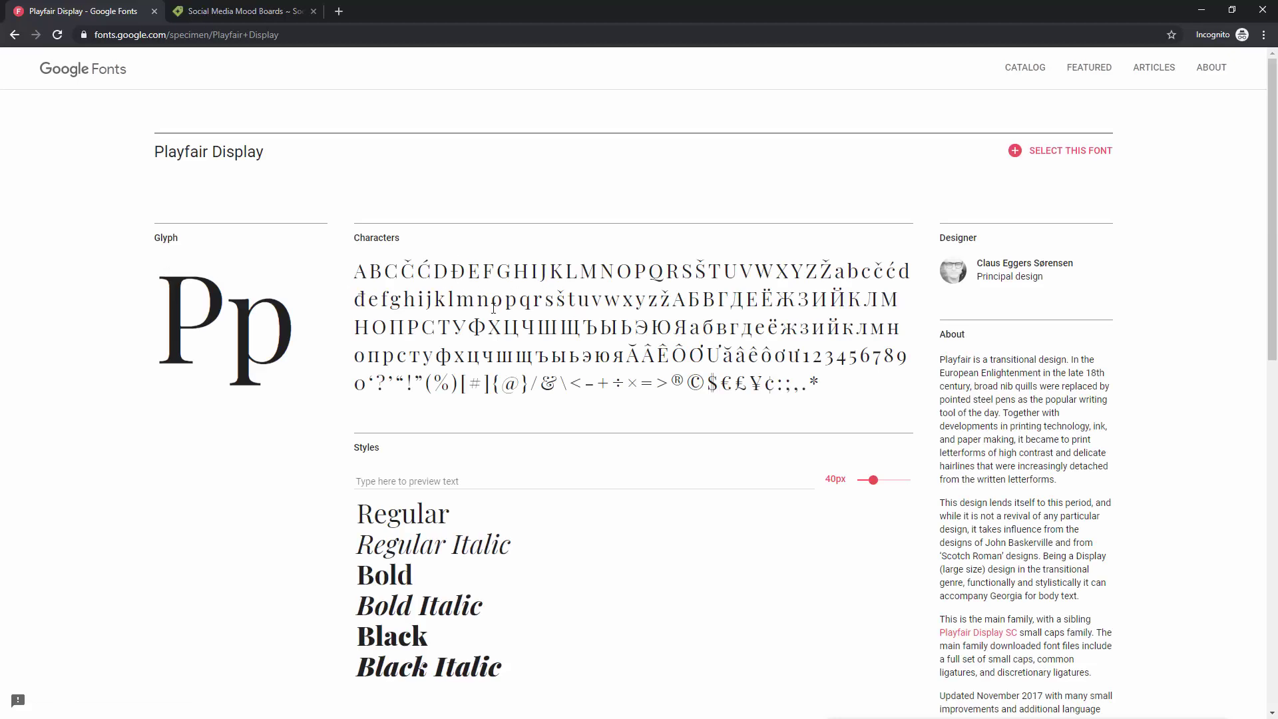
# Enter 'Playfair Display' as custom preview text for all six styles.
pyautogui.scroll(-3, 493, 308)
pyautogui.click(466, 283)
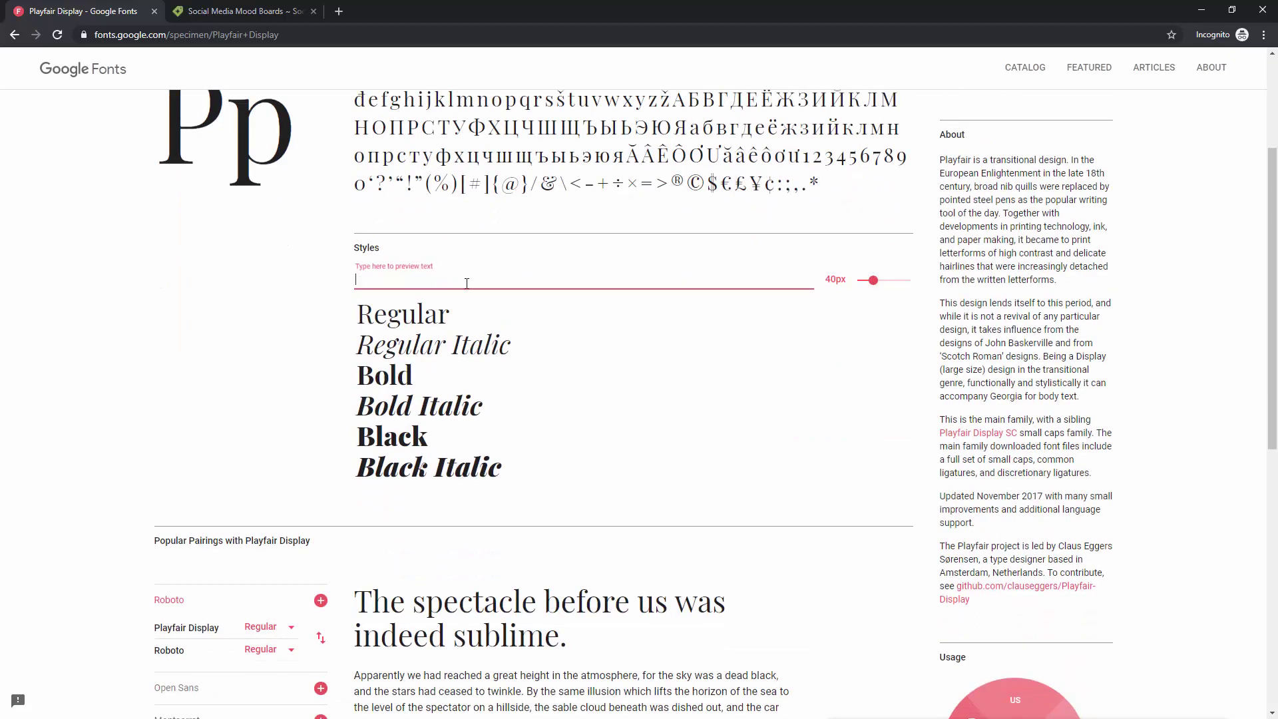
pyautogui.write('Pl')
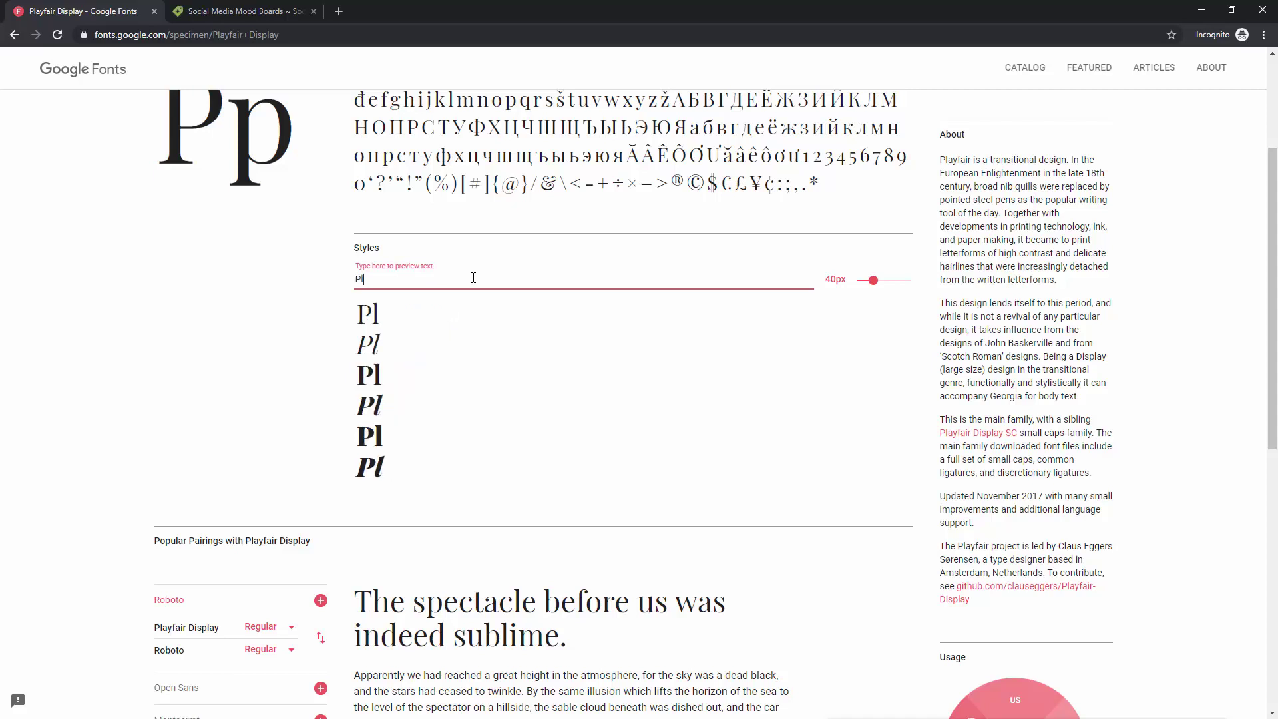
pyautogui.write('ayfair Display')
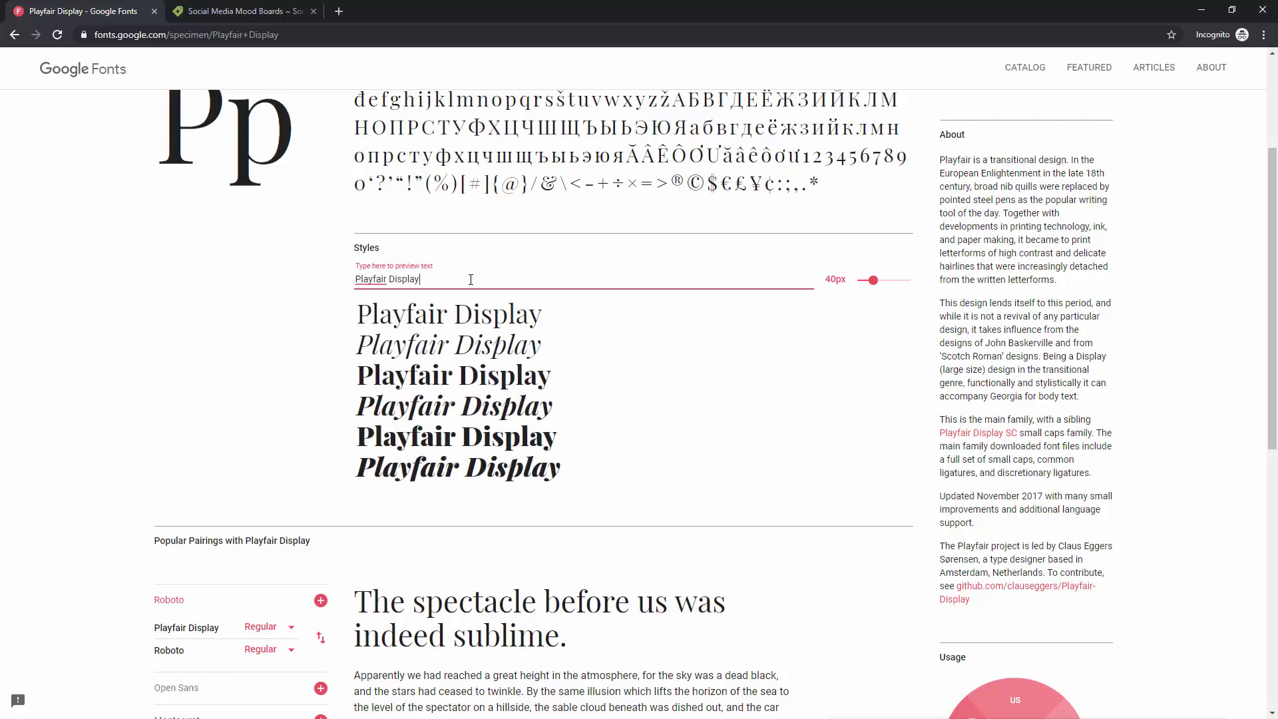
# Adjust the preview size slider until the Playfair Display styles display at 11px.
pyautogui.moveTo(874, 281)
pyautogui.mouseDown()
pyautogui.moveTo(901, 288)
pyautogui.moveTo(855, 285)
pyautogui.mouseUp()
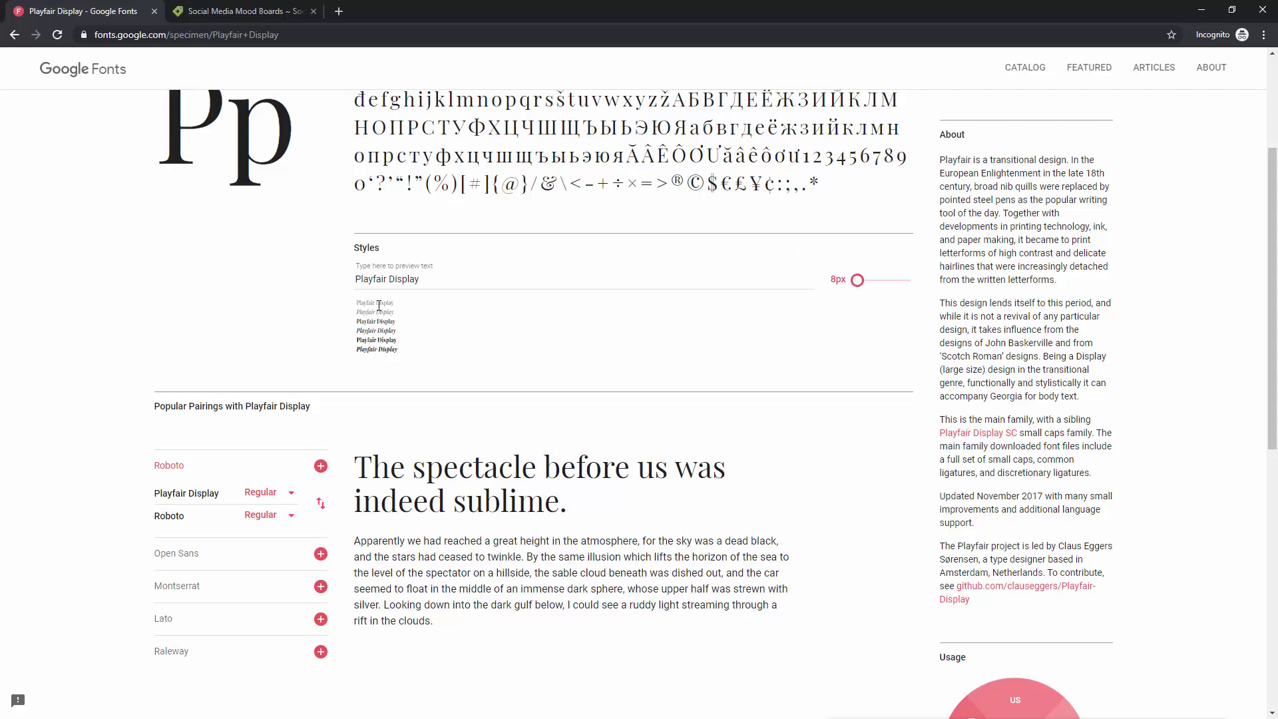
pyautogui.scroll(1, 426, 319)
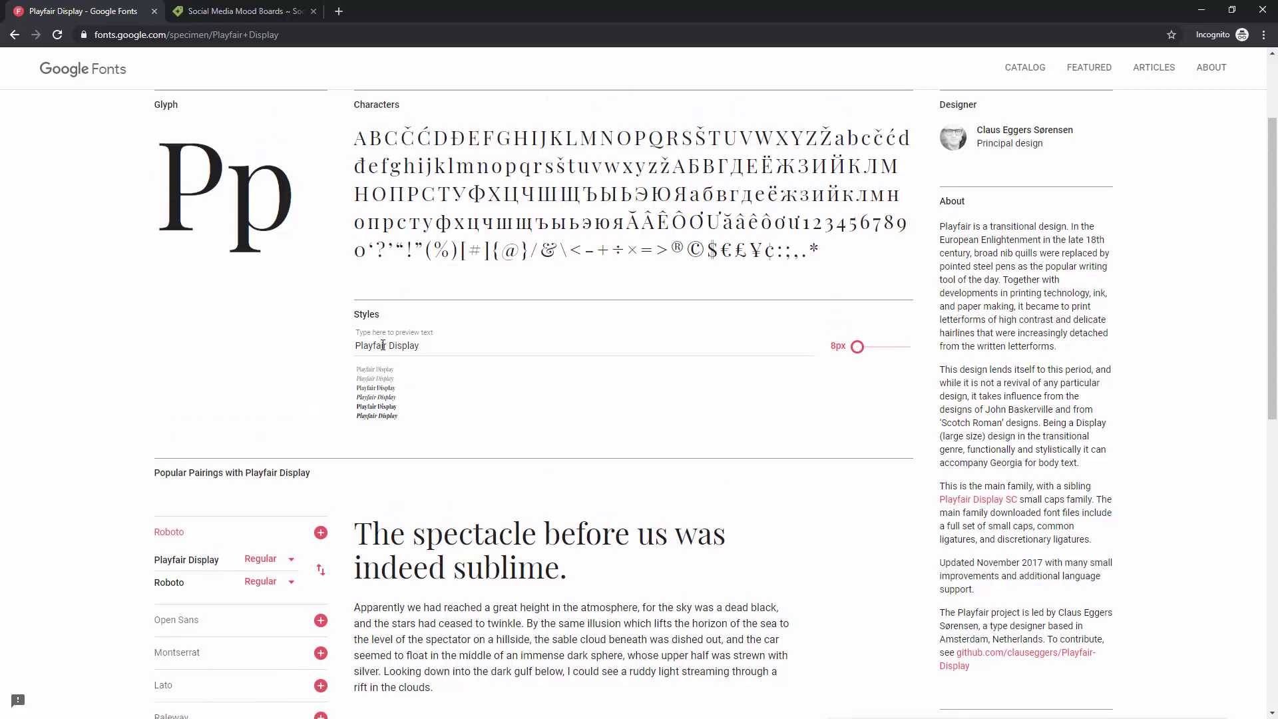
pyautogui.click(859, 348)
pyautogui.click(860, 347)
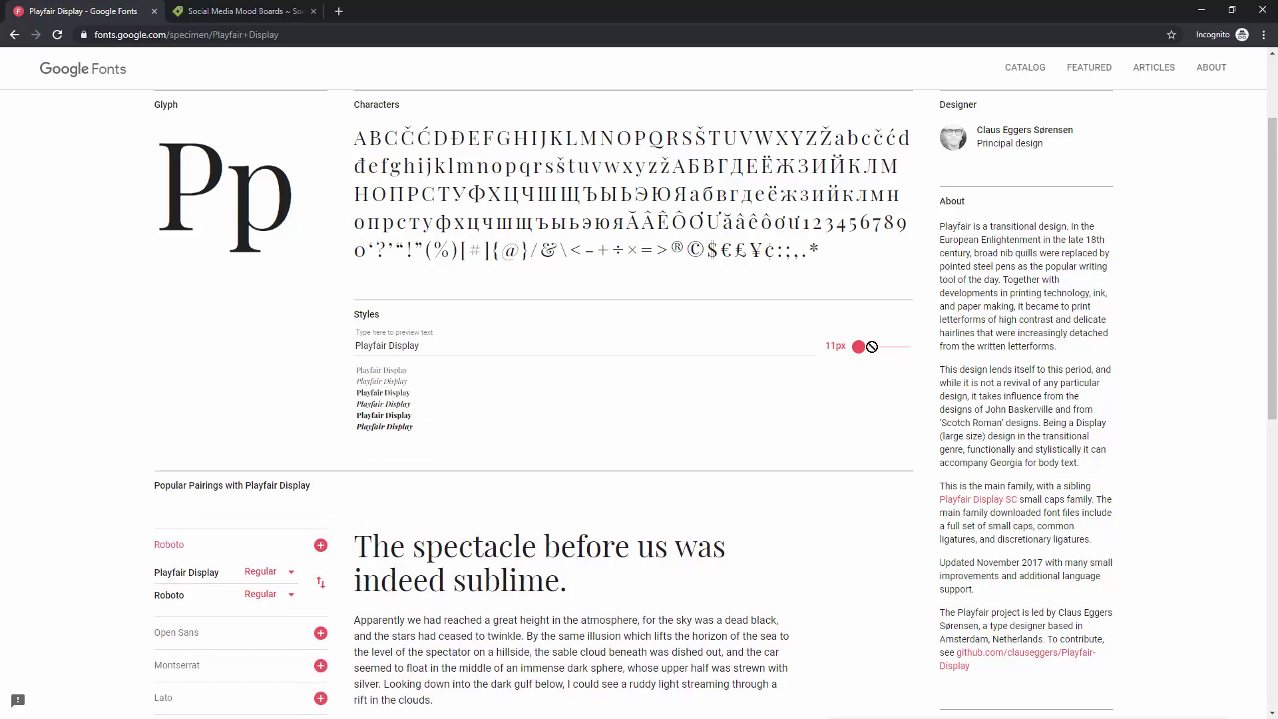
pyautogui.scroll(-3, 221, 413)
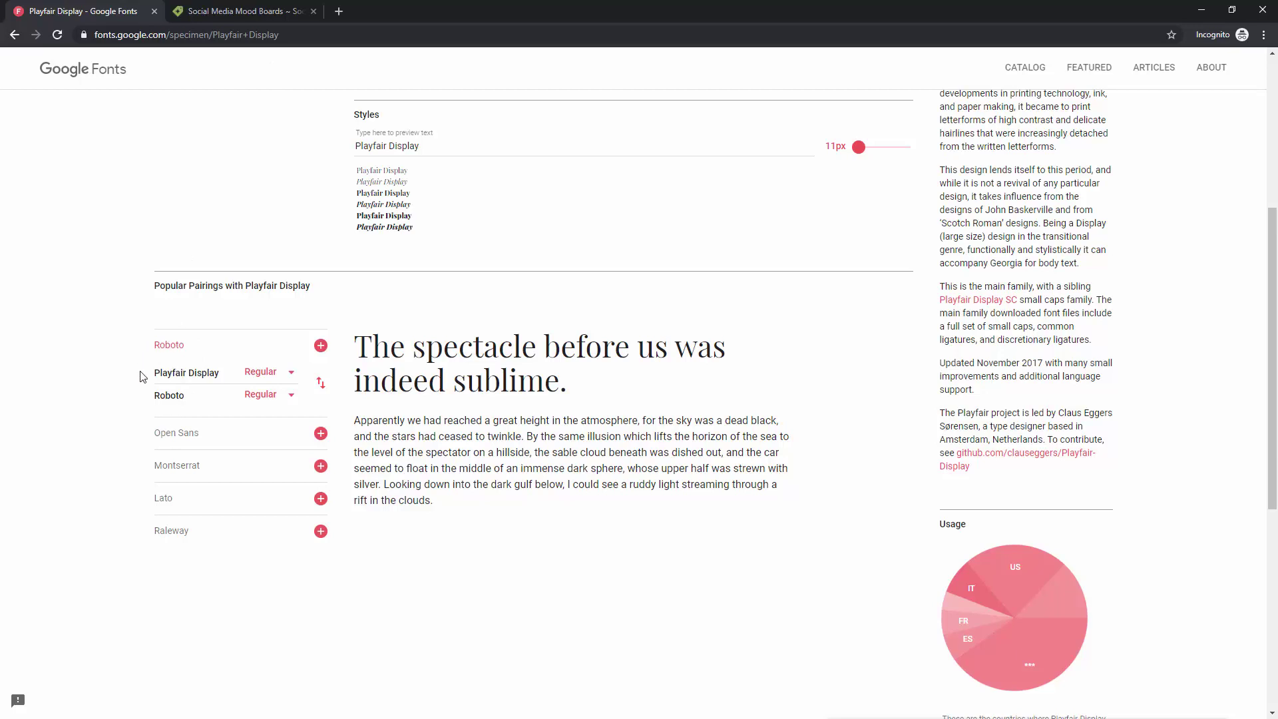
pyautogui.moveTo(498, 346); pyautogui.dragTo(552, 392)
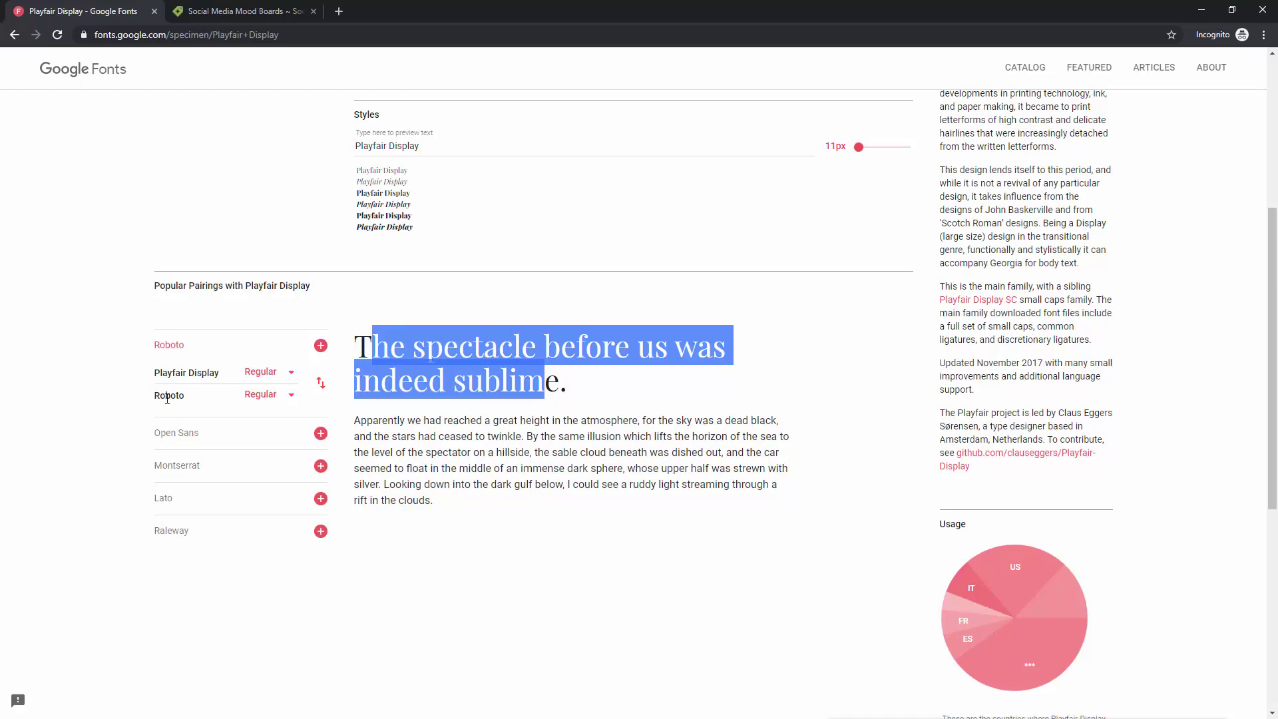
pyautogui.moveTo(397, 426); pyautogui.dragTo(585, 490)
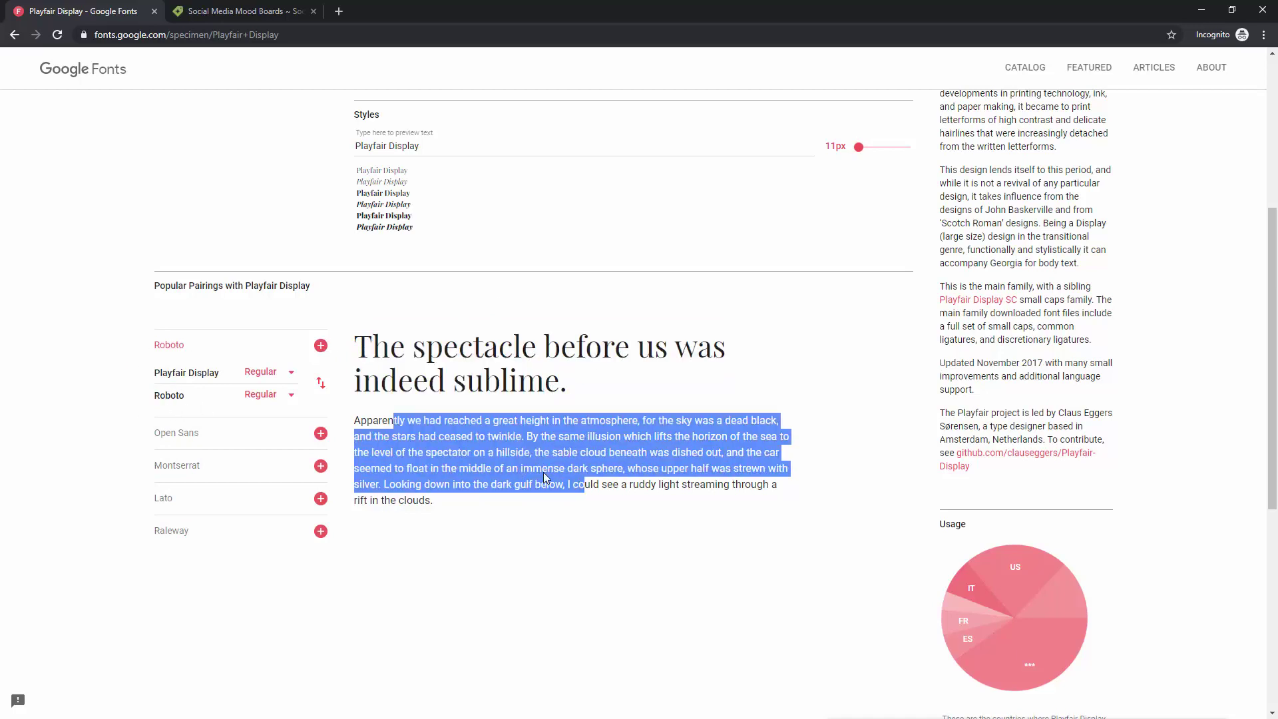
pyautogui.click(561, 512)
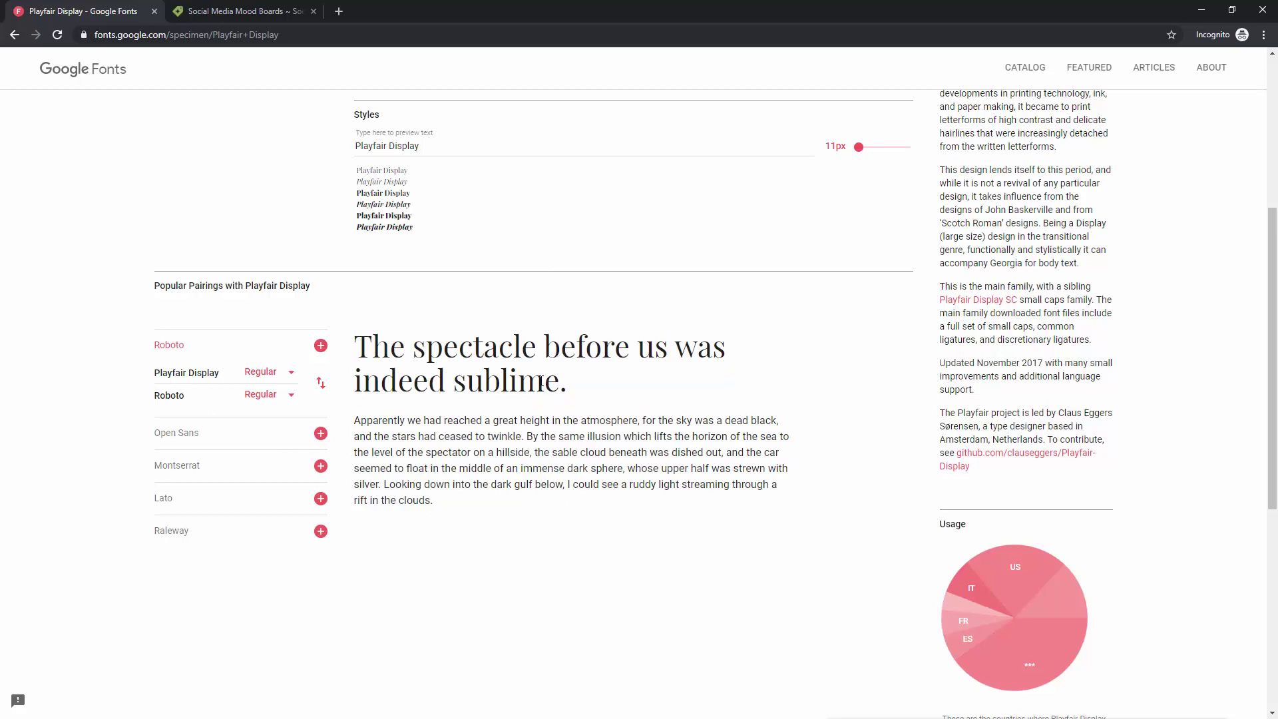
pyautogui.click(320, 383)
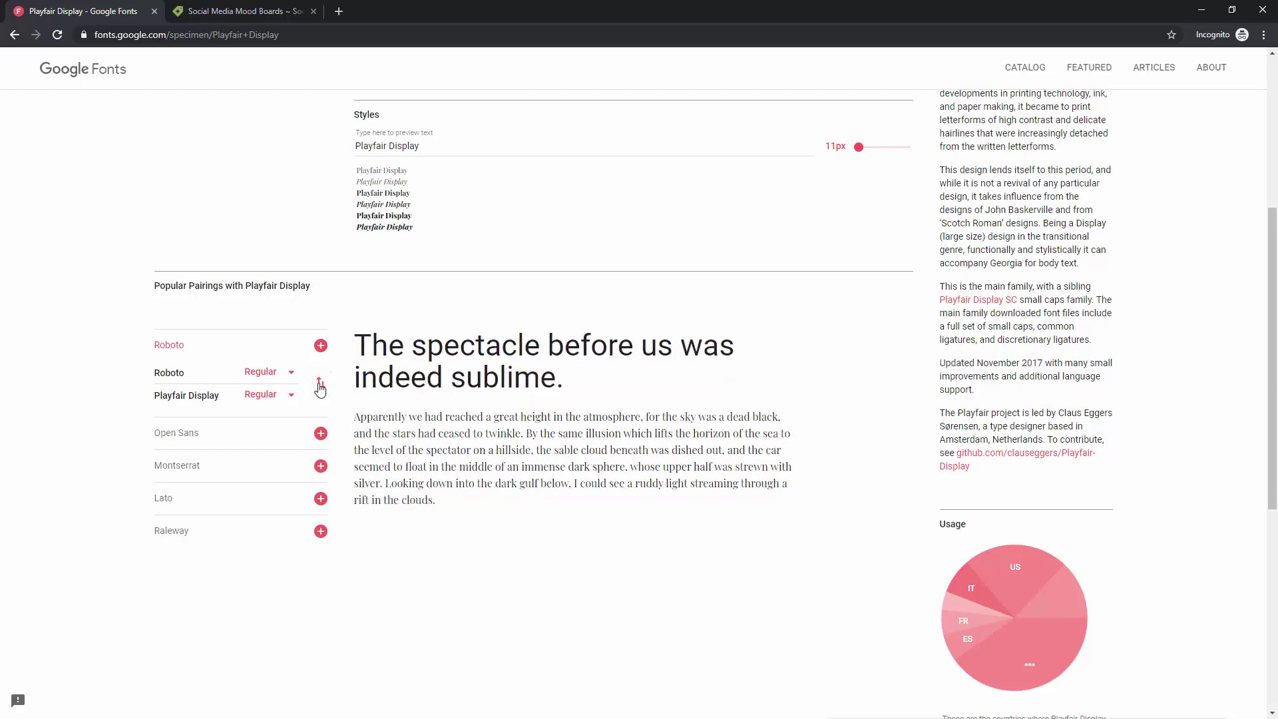
pyautogui.moveTo(561, 376); pyautogui.dragTo(351, 345)
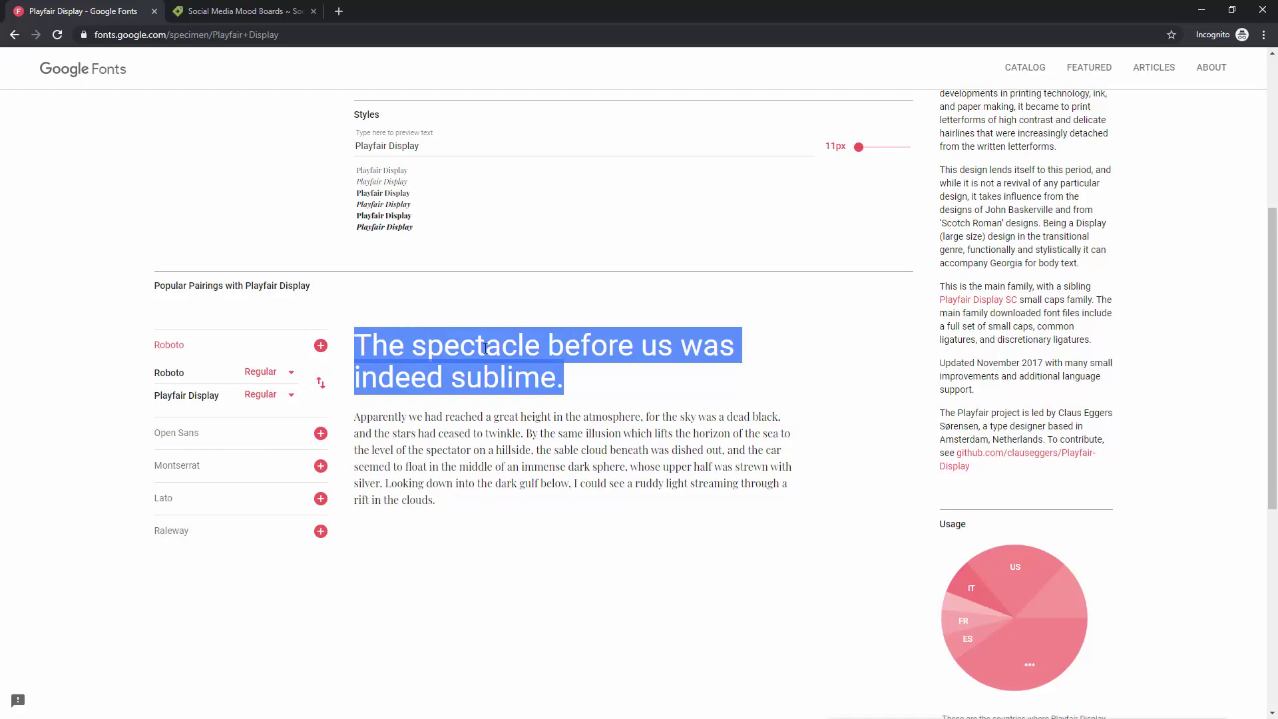
pyautogui.moveTo(373, 416); pyautogui.dragTo(514, 482)
pyautogui.click(483, 518)
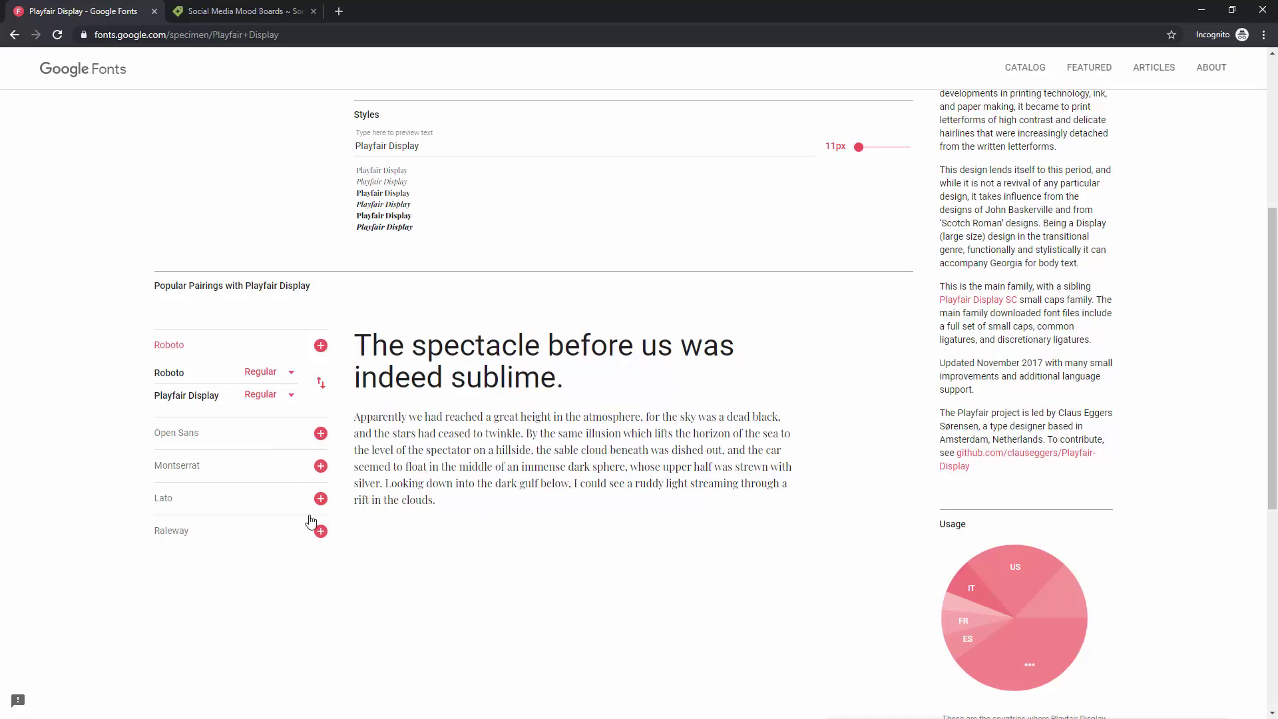
pyautogui.click(321, 382)
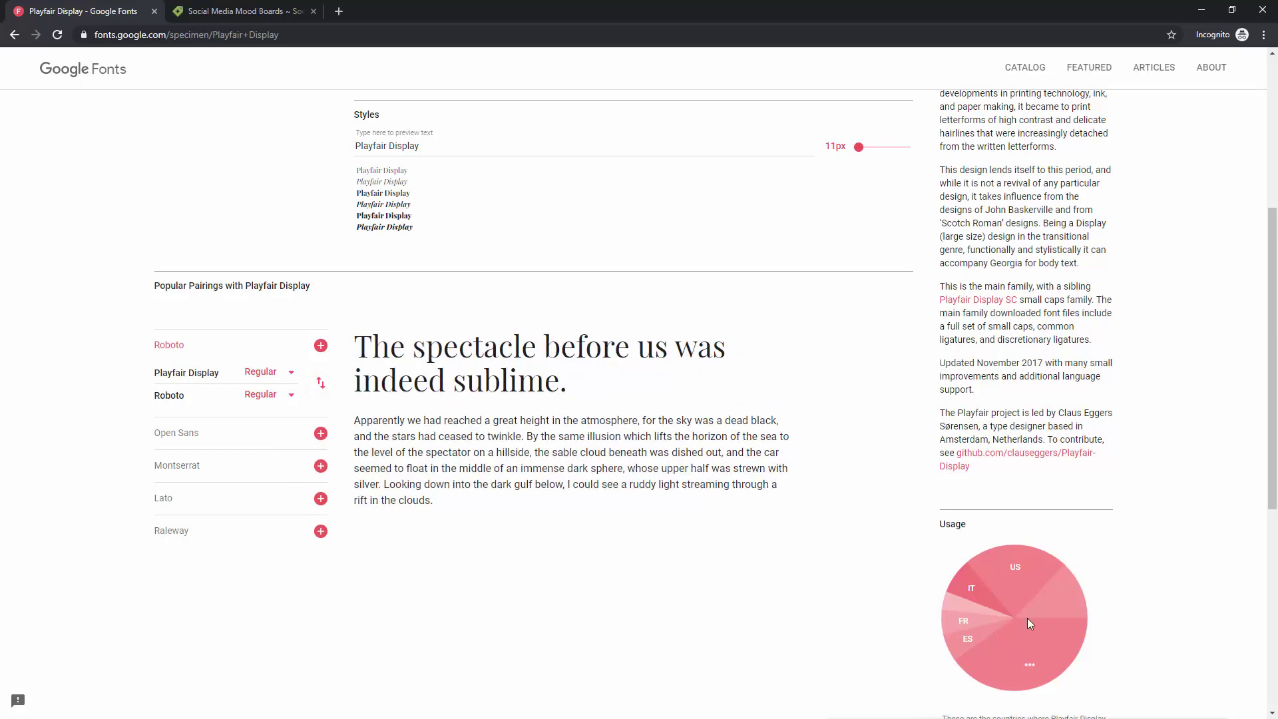
pyautogui.scroll(-2, 1042, 622)
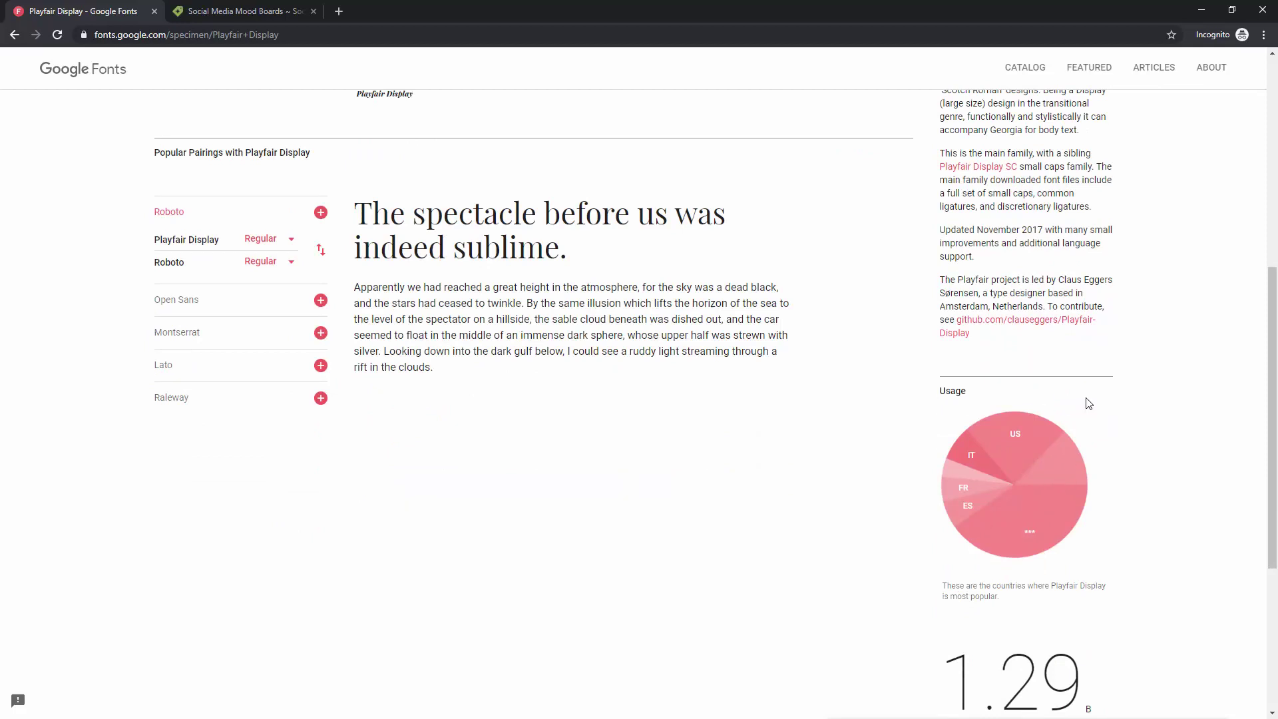
pyautogui.scroll(-5, 879, 466)
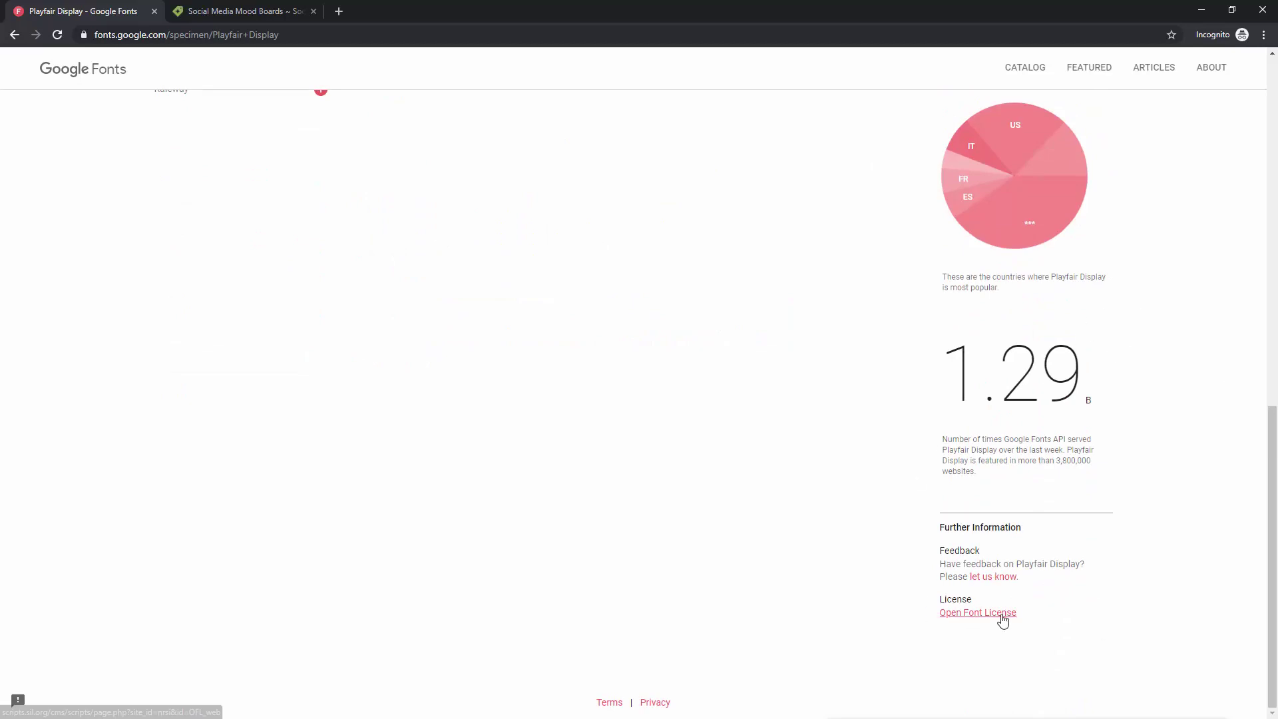
pyautogui.scroll(10, 1003, 619)
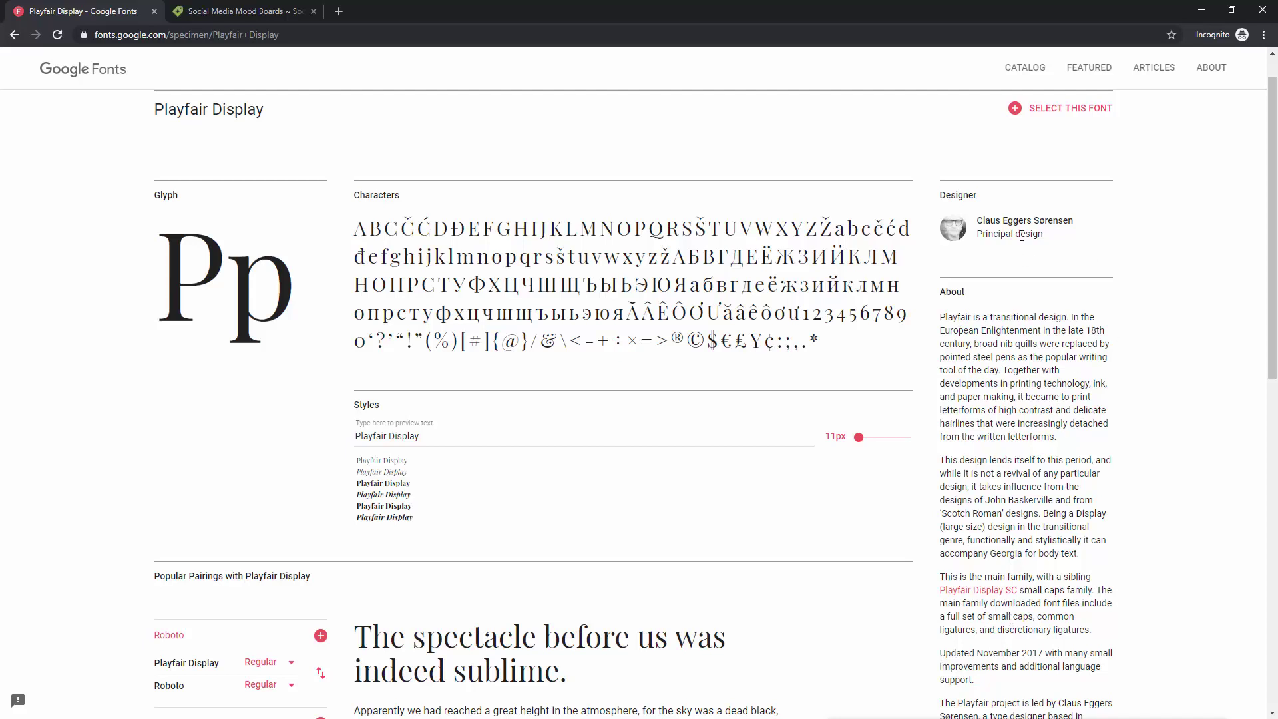
pyautogui.scroll(1, 1028, 357)
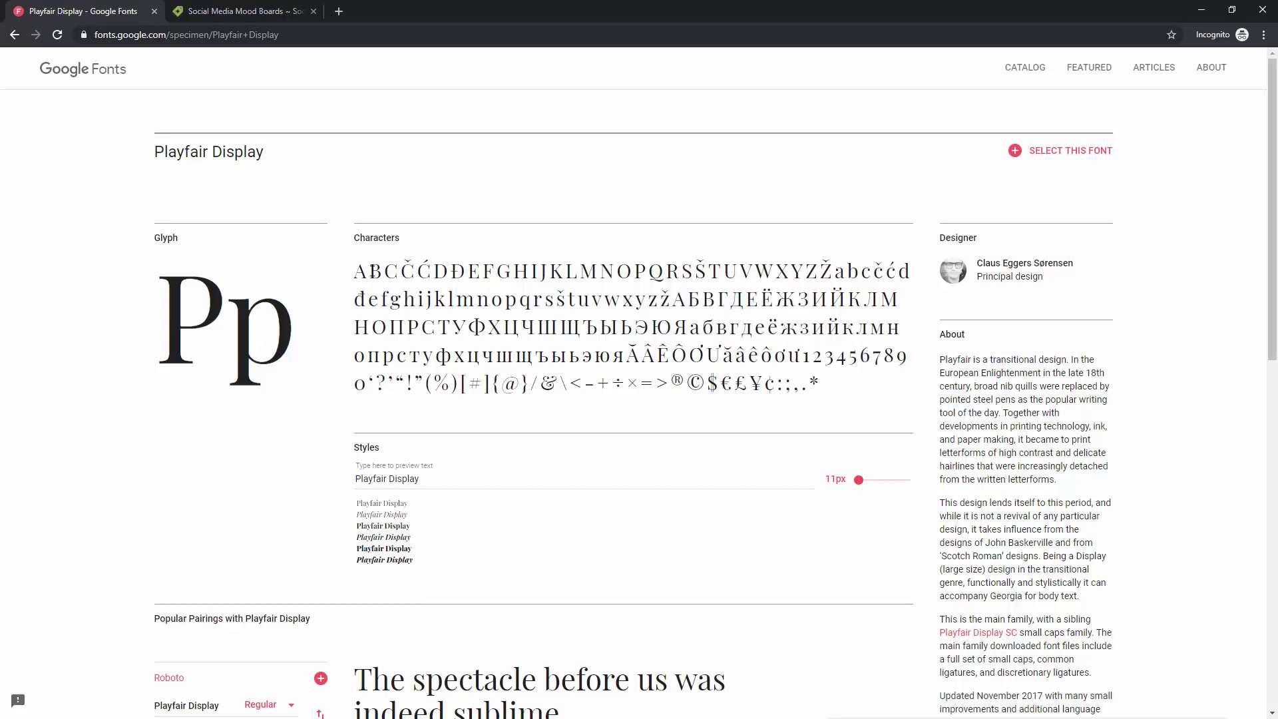
# Highlight and clear the sample characters, then add Playfair Display to the selected families.
pyautogui.moveTo(354, 270); pyautogui.dragTo(830, 275)
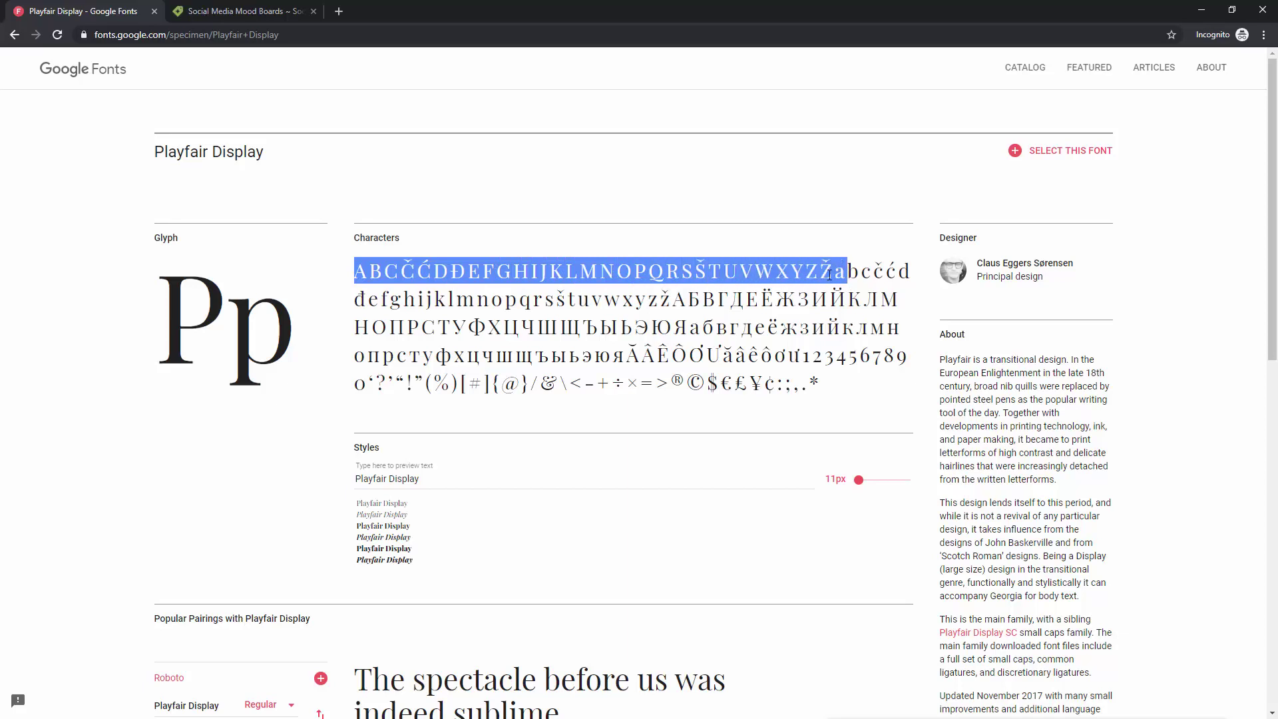
pyautogui.click(547, 328)
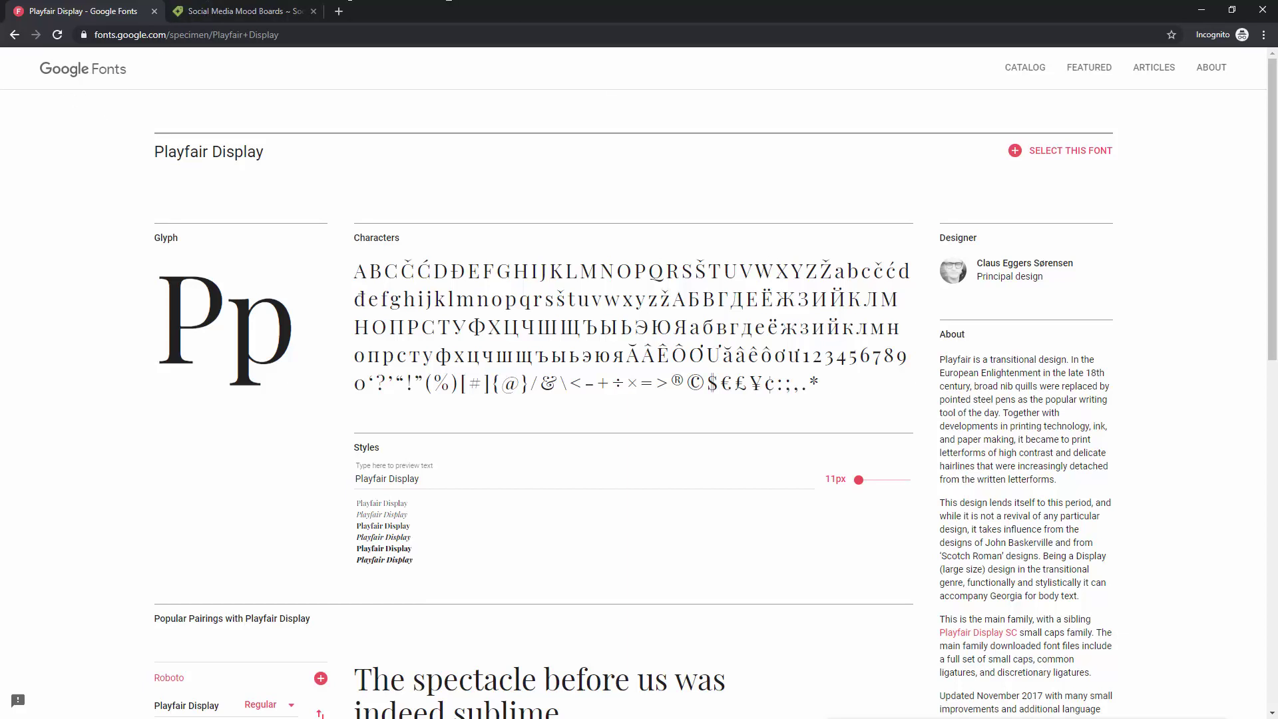
pyautogui.click(1074, 149)
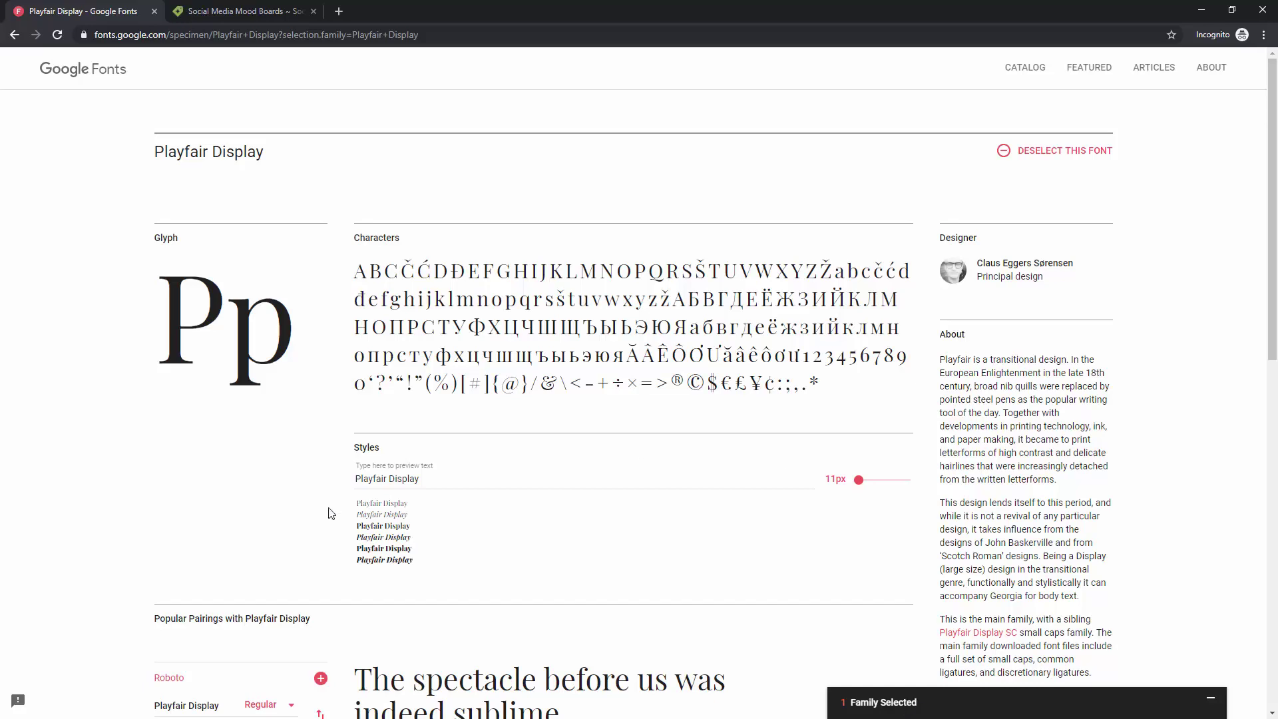
pyautogui.scroll(-6, 242, 496)
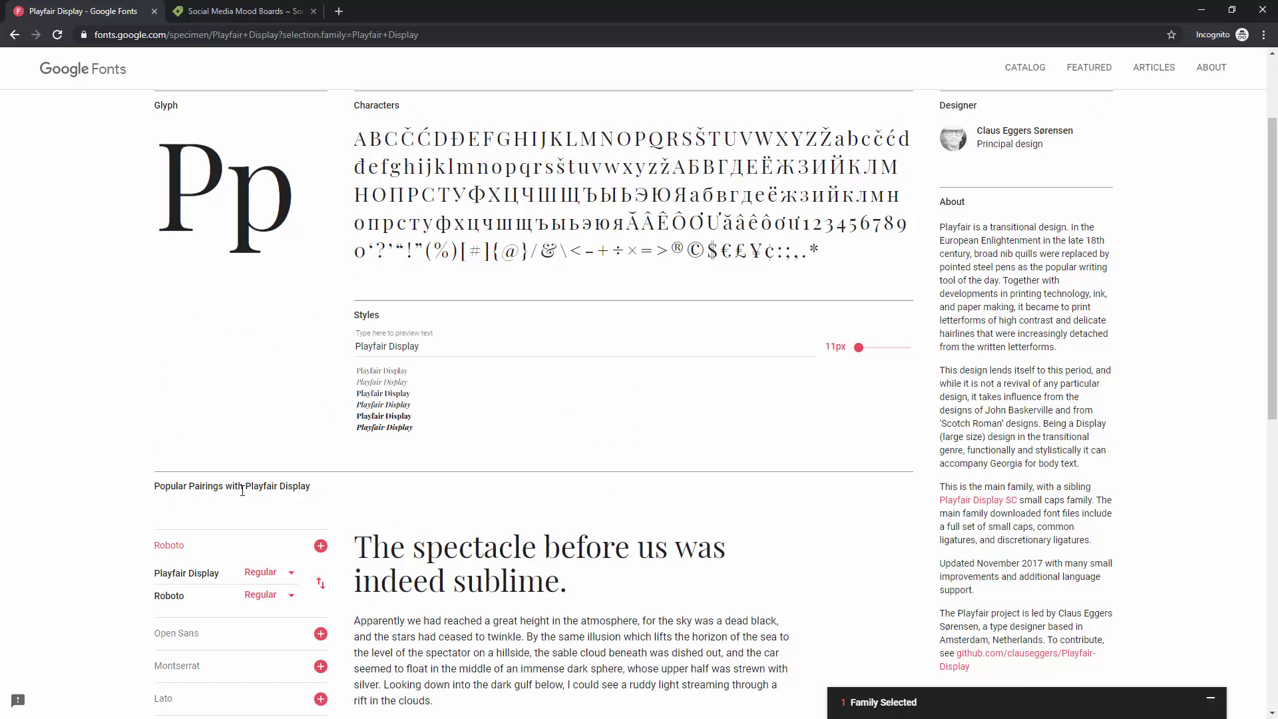
pyautogui.scroll(2, 243, 491)
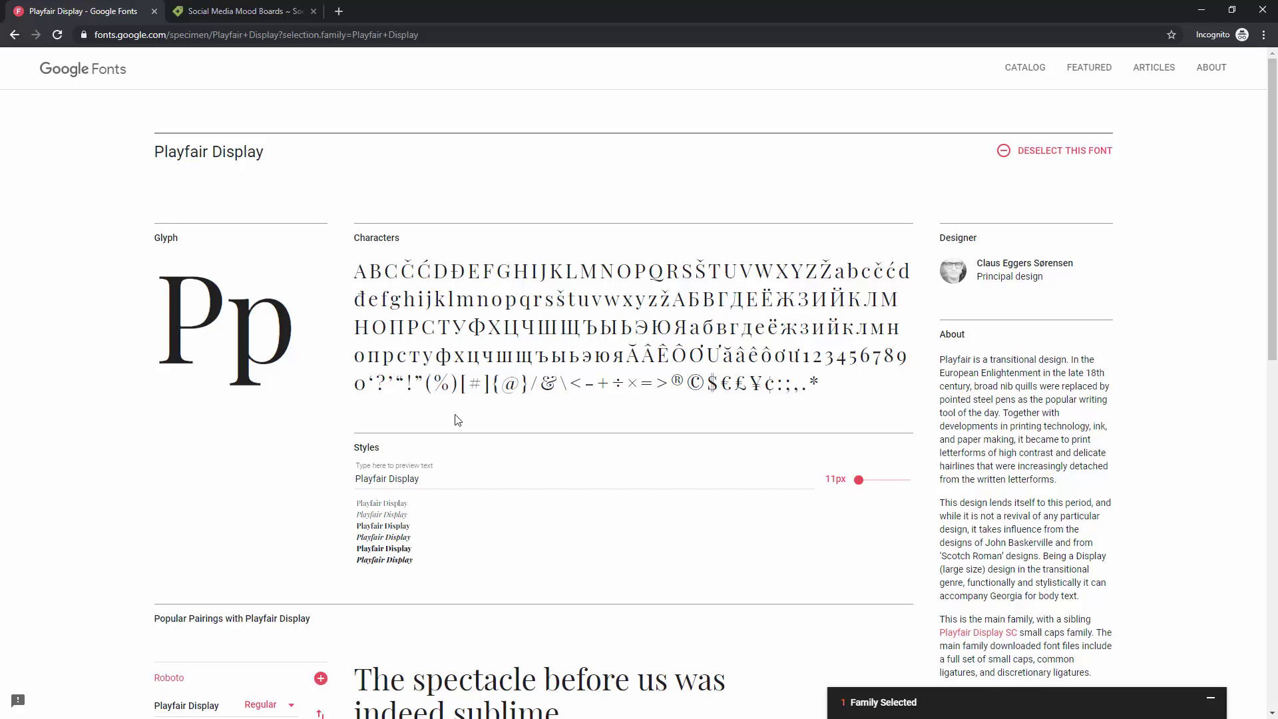
# Expand the Family Selected drawer to reveal Playfair Display's embed code.
pyautogui.click(897, 706)
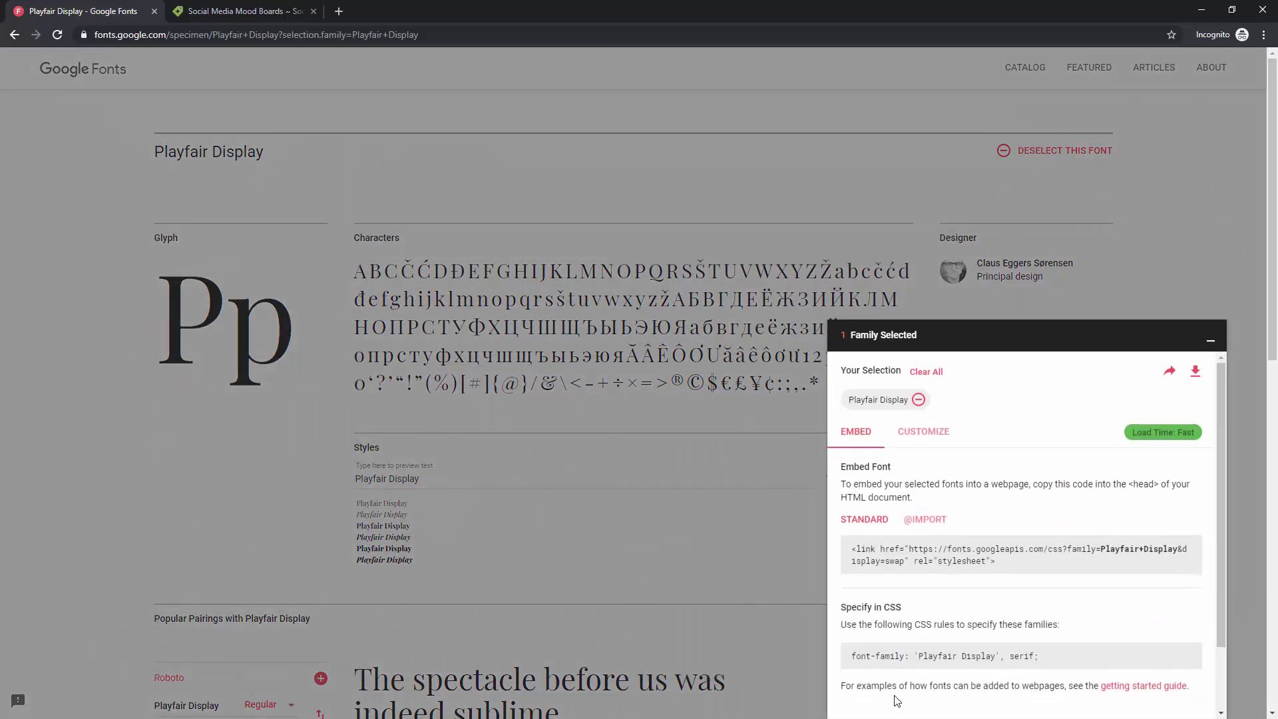
pyautogui.scroll(-1, 966, 493)
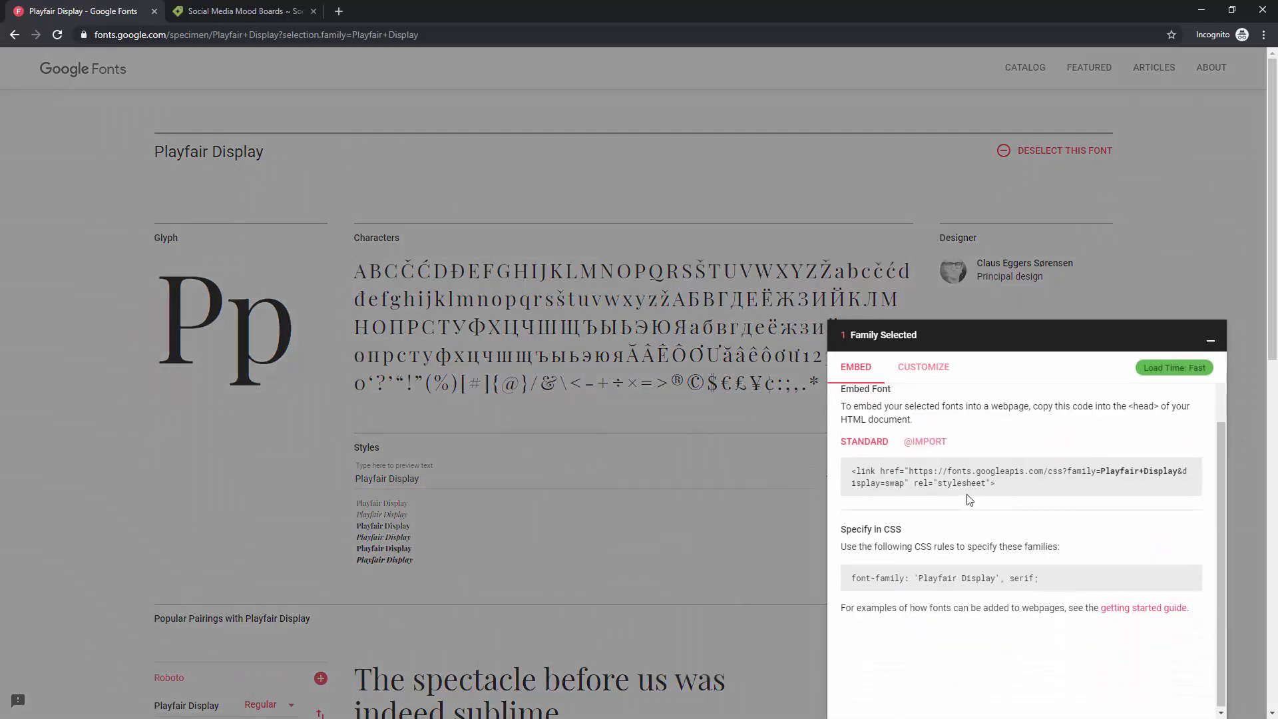
pyautogui.scroll(1, 968, 496)
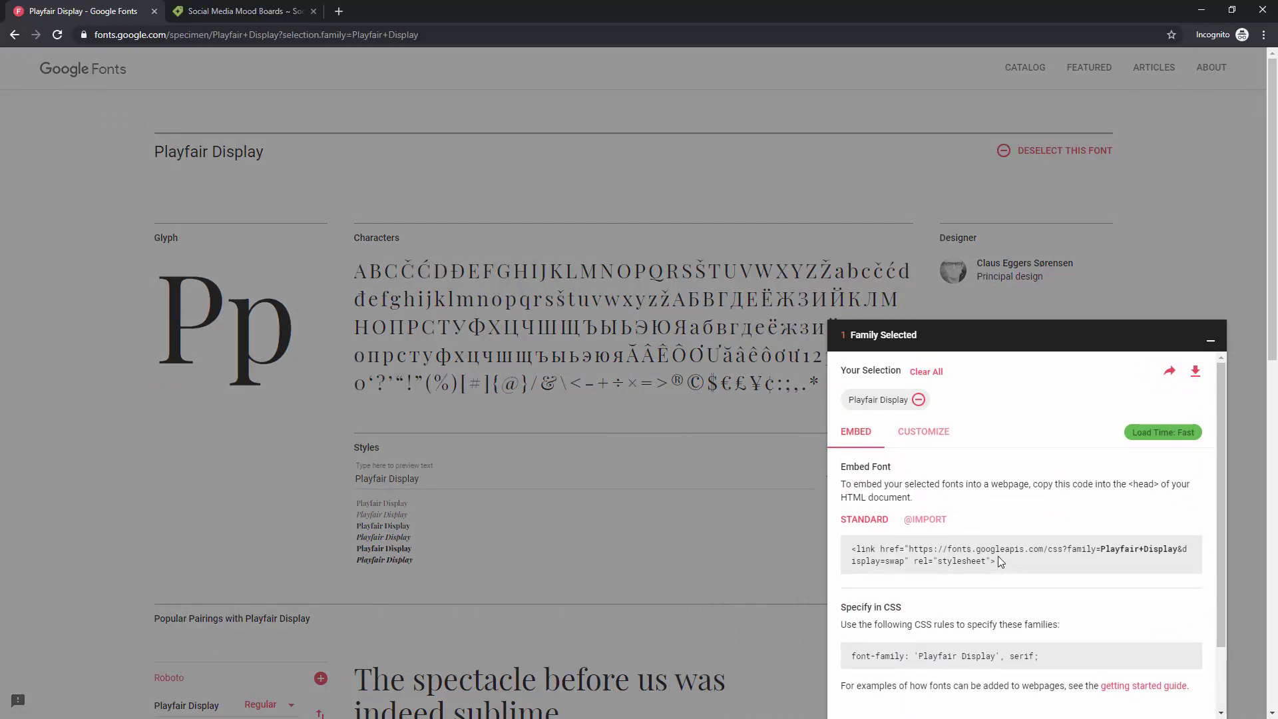
# Highlight the stylesheet link, the font-family: 'Playfair Display', serif rule, and the webpage note.
pyautogui.moveTo(998, 559); pyautogui.dragTo(854, 546)
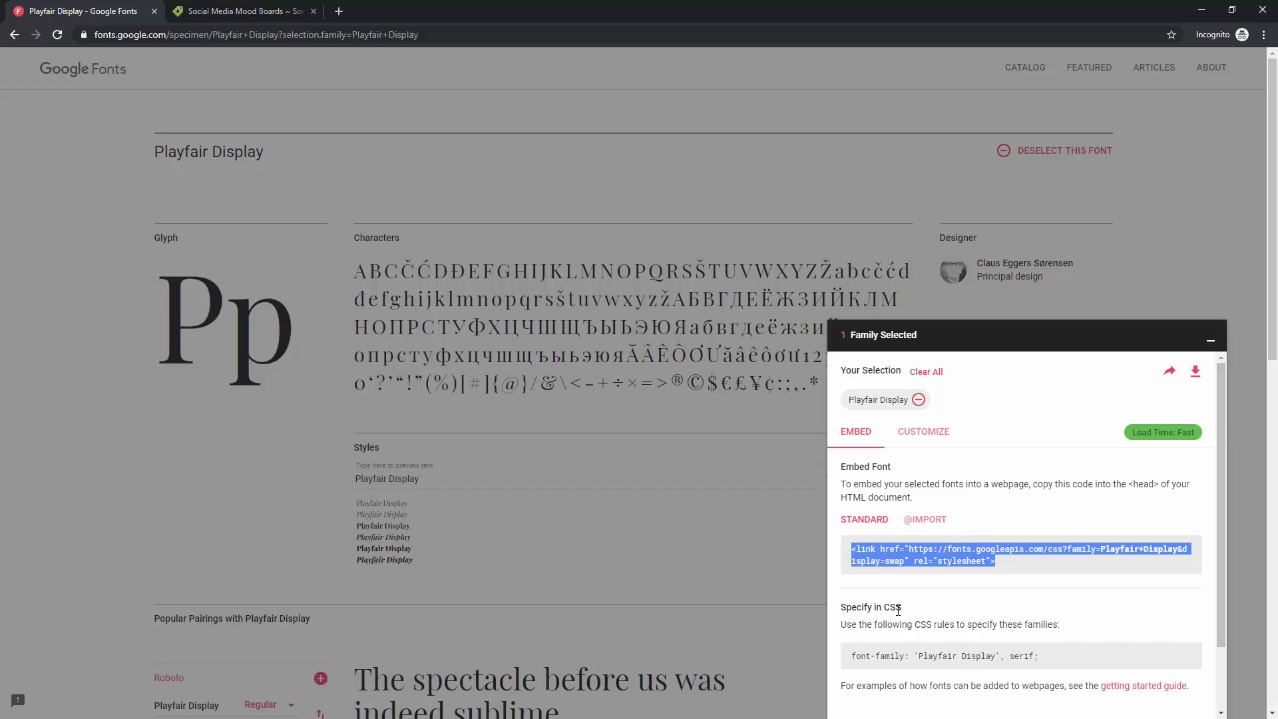
pyautogui.moveTo(1043, 656); pyautogui.dragTo(907, 651)
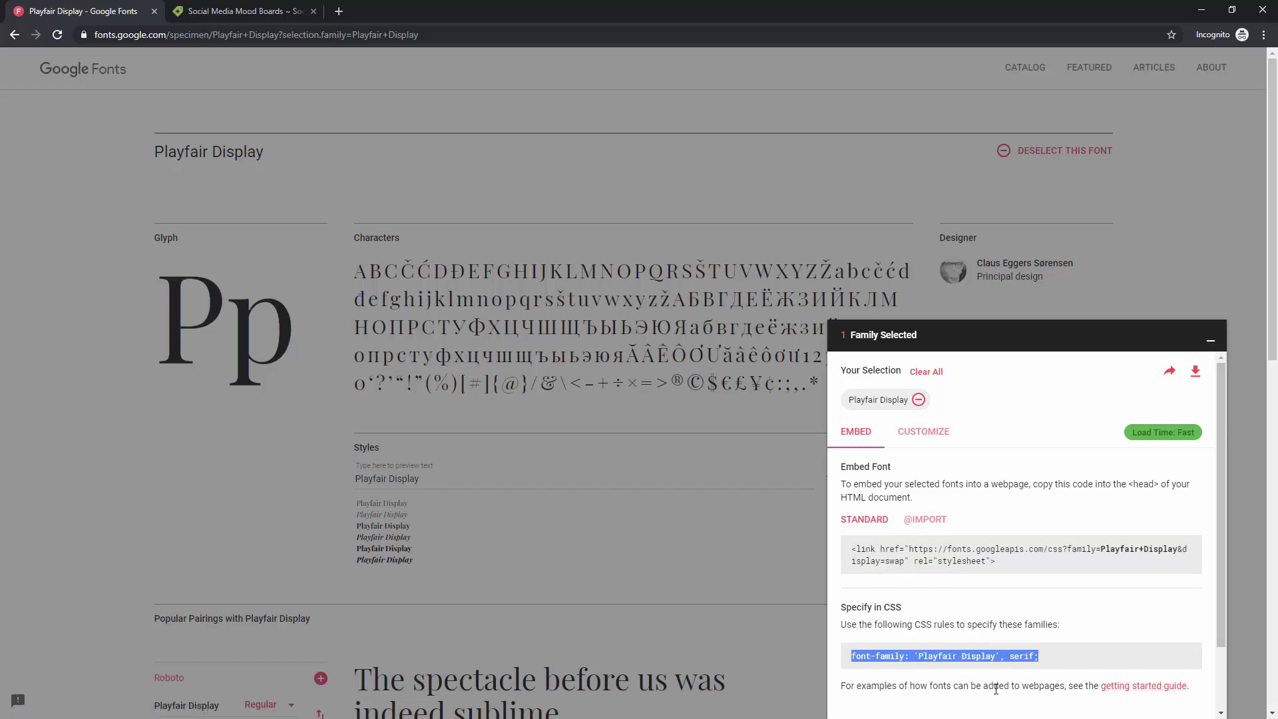
pyautogui.moveTo(1011, 687); pyautogui.dragTo(1060, 687)
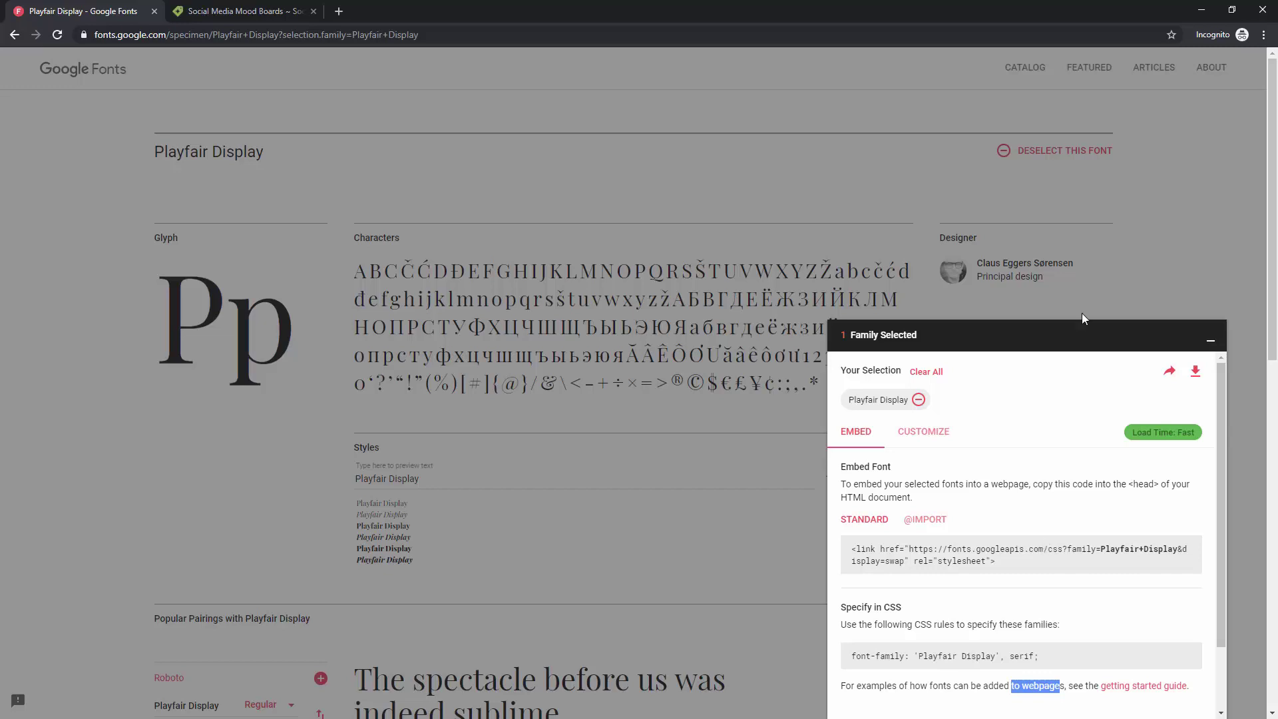
pyautogui.click(922, 434)
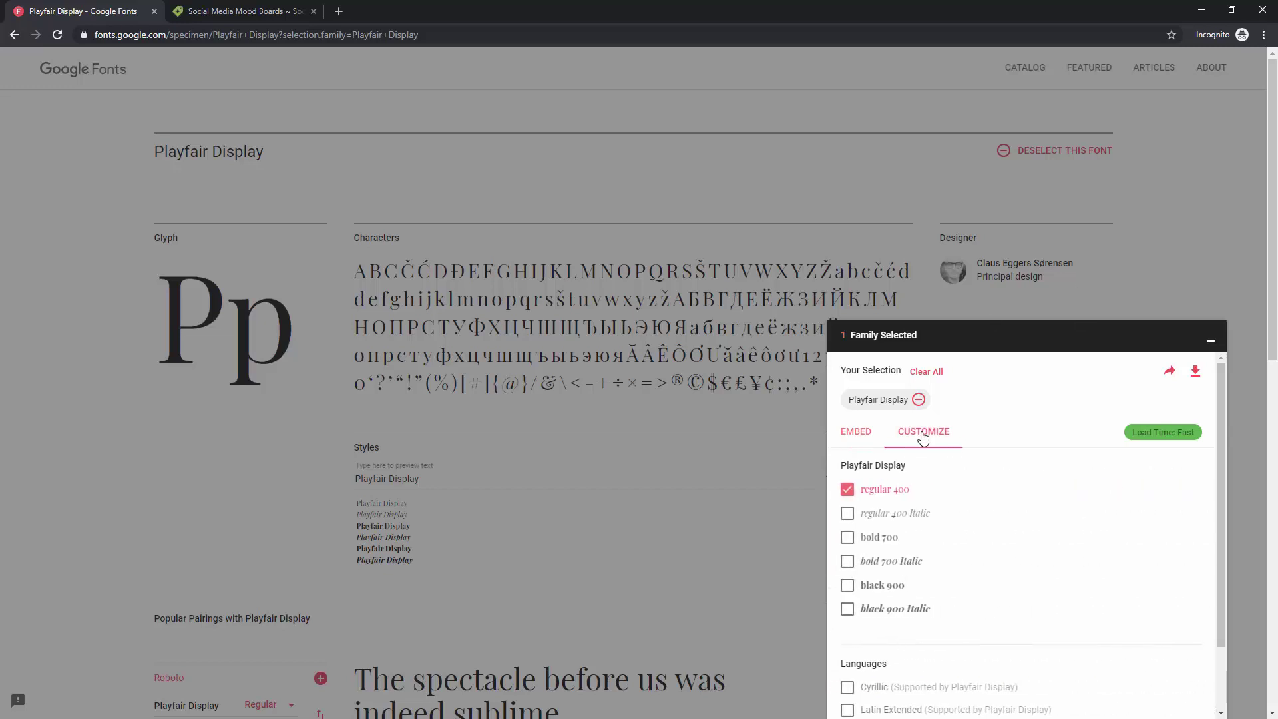
pyautogui.click(849, 514)
pyautogui.click(849, 538)
pyautogui.click(848, 562)
pyautogui.click(848, 585)
pyautogui.click(848, 609)
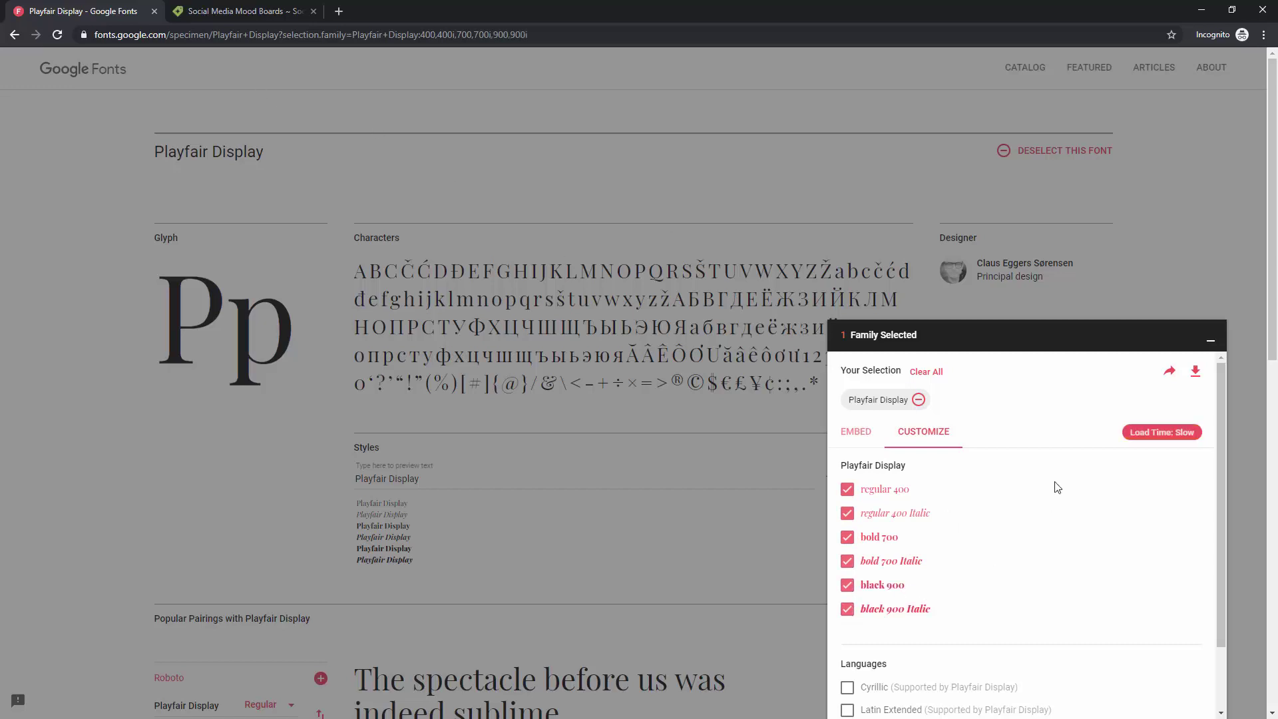
pyautogui.scroll(-2, 1050, 577)
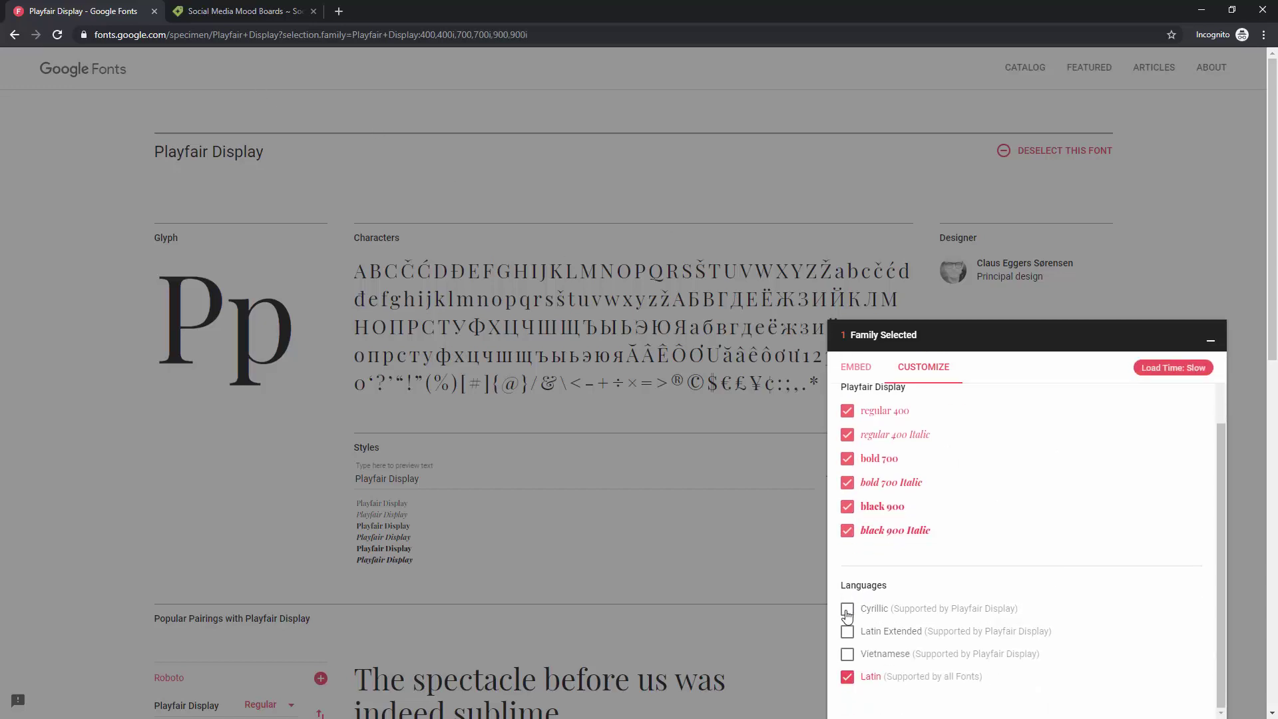
pyautogui.click(847, 611)
pyautogui.click(847, 631)
pyautogui.click(848, 654)
pyautogui.click(847, 609)
pyautogui.click(847, 631)
pyautogui.click(847, 653)
pyautogui.scroll(2, 848, 656)
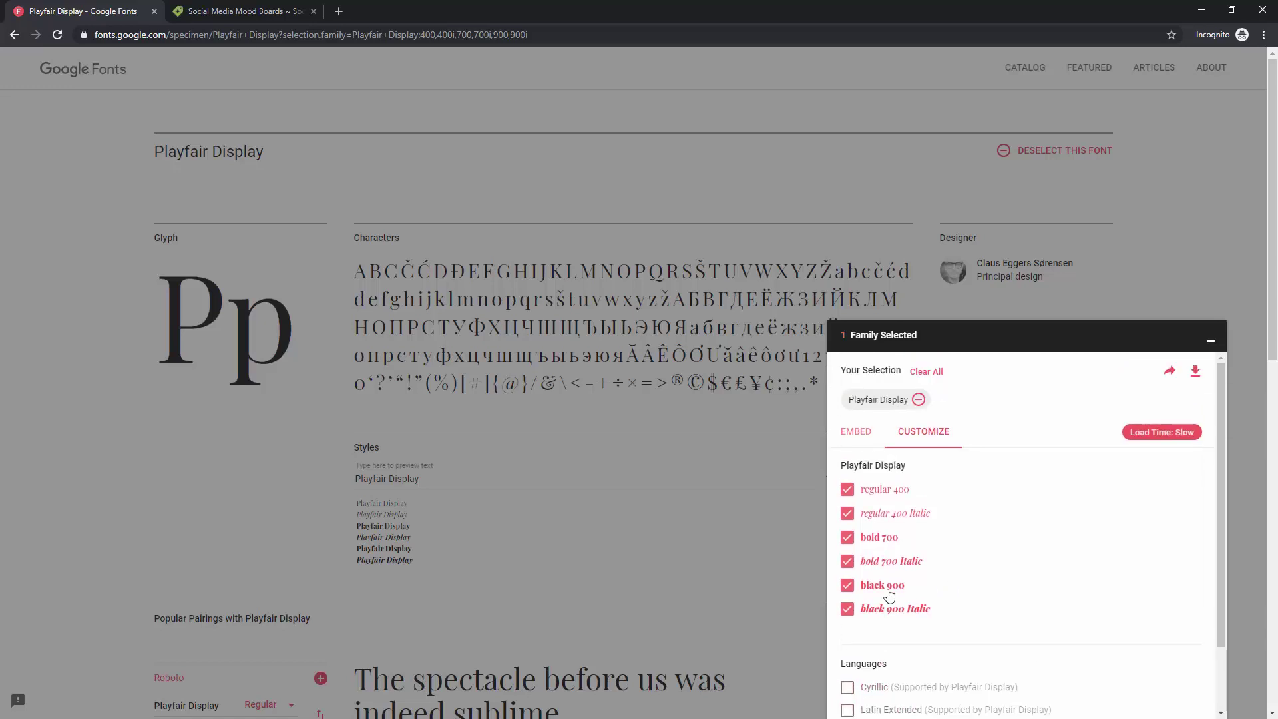
pyautogui.click(847, 609)
pyautogui.click(848, 585)
pyautogui.click(848, 561)
pyautogui.click(848, 537)
pyautogui.click(847, 513)
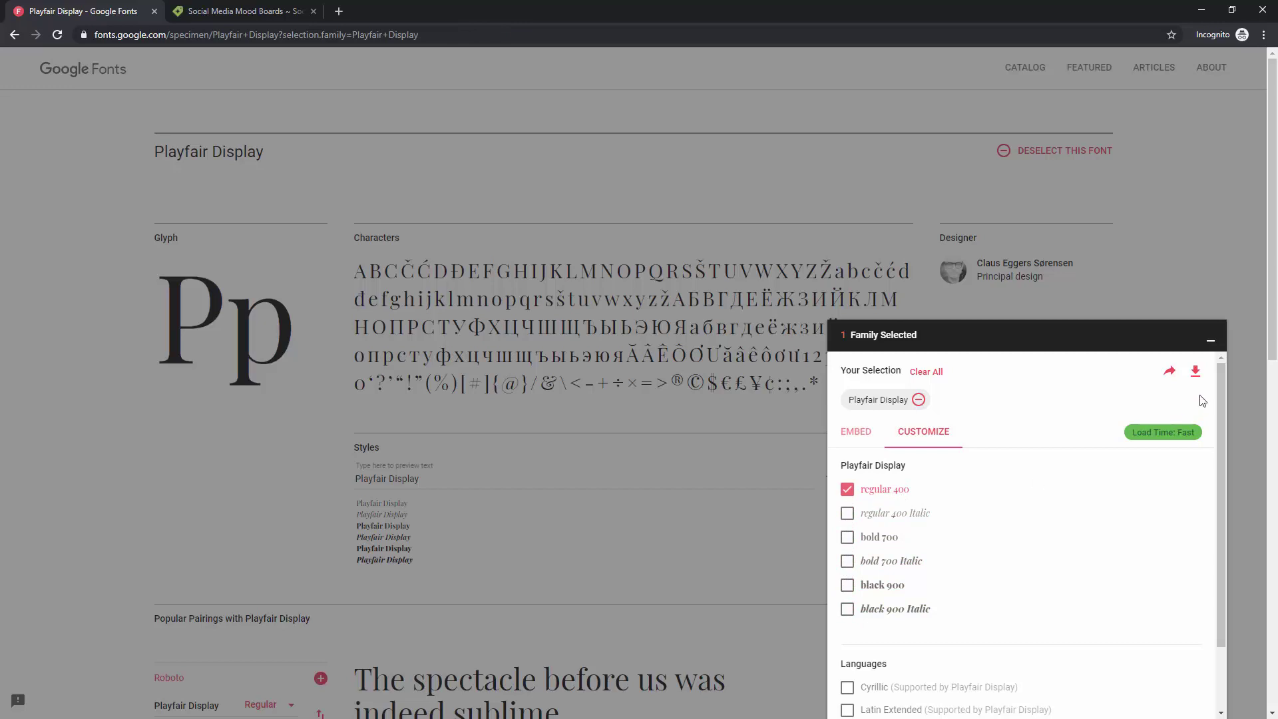
# View the download options, then dismiss them and collapse the selection drawer.
pyautogui.click(1195, 370)
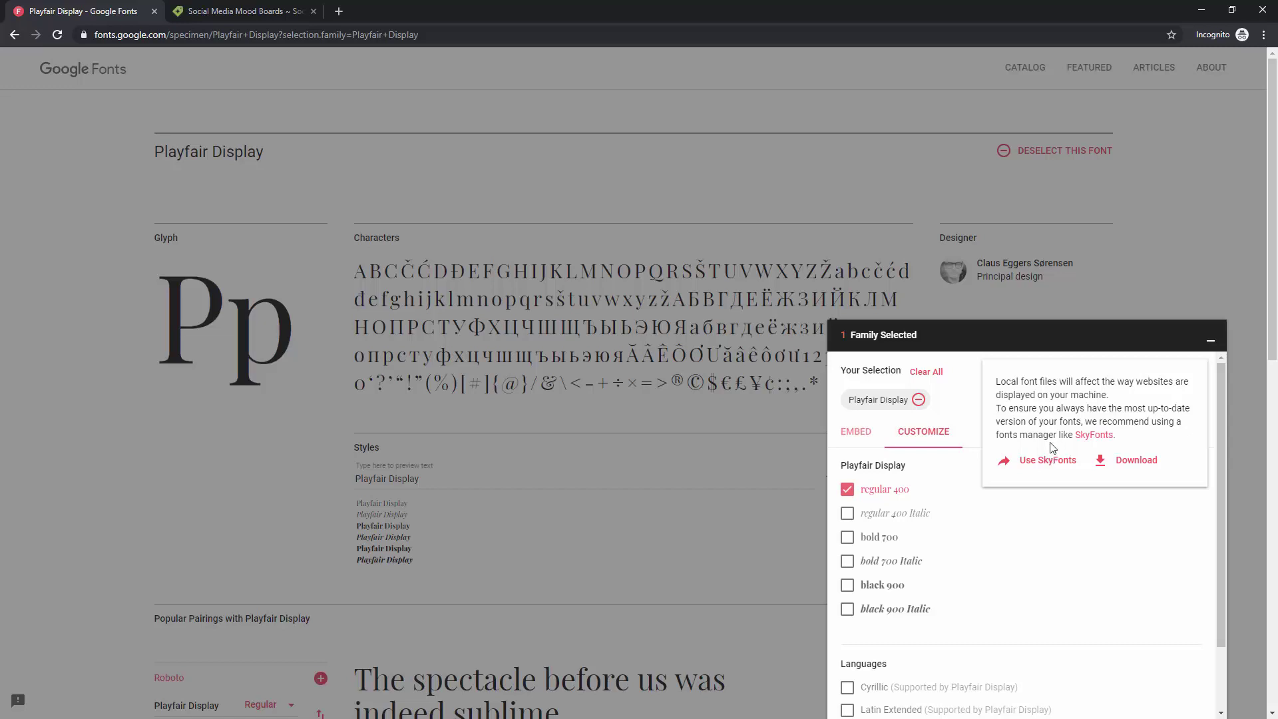
pyautogui.click(37, 208)
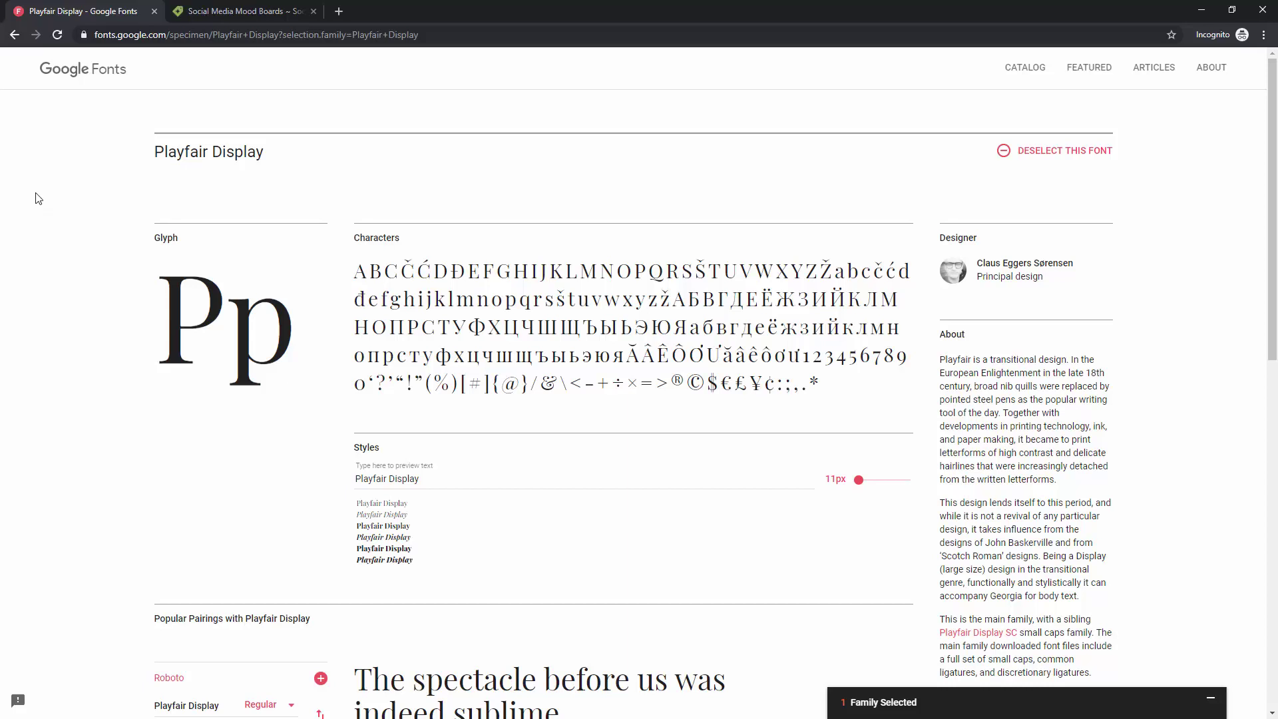
# Switch to Creative Market and browse its Free Goods of the Week.
pyautogui.click(241, 7)
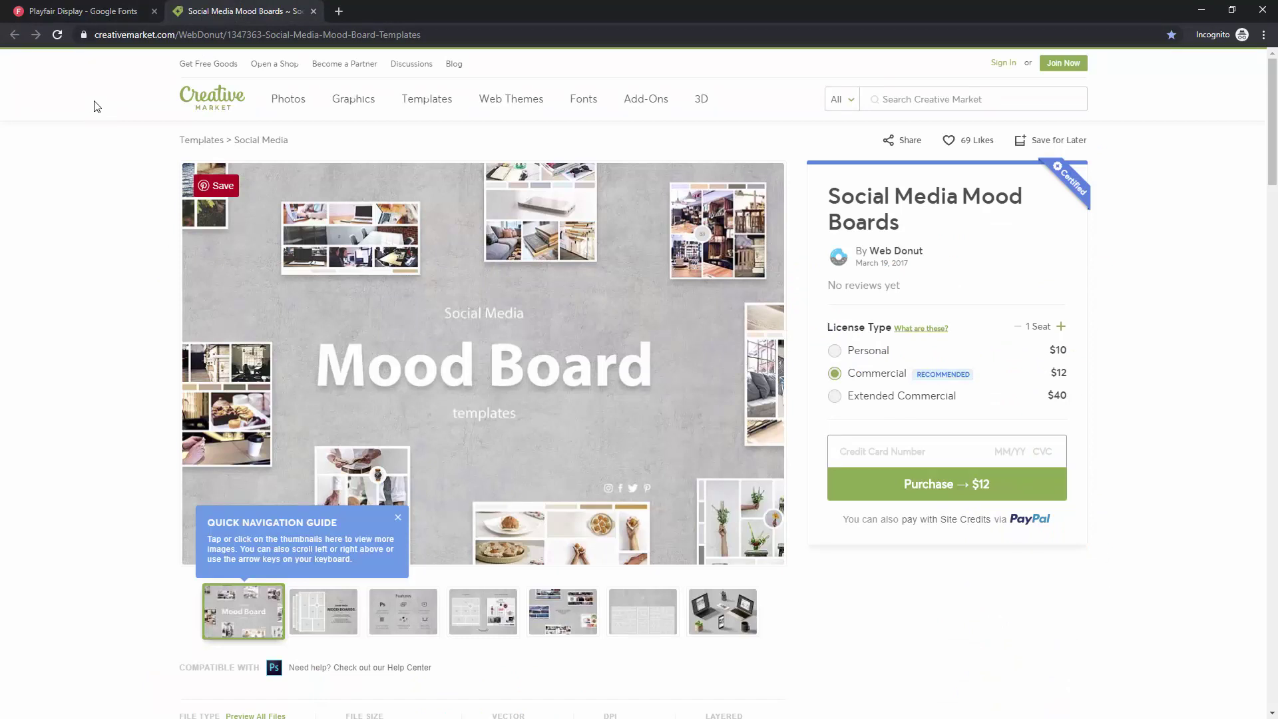
pyautogui.click(209, 63)
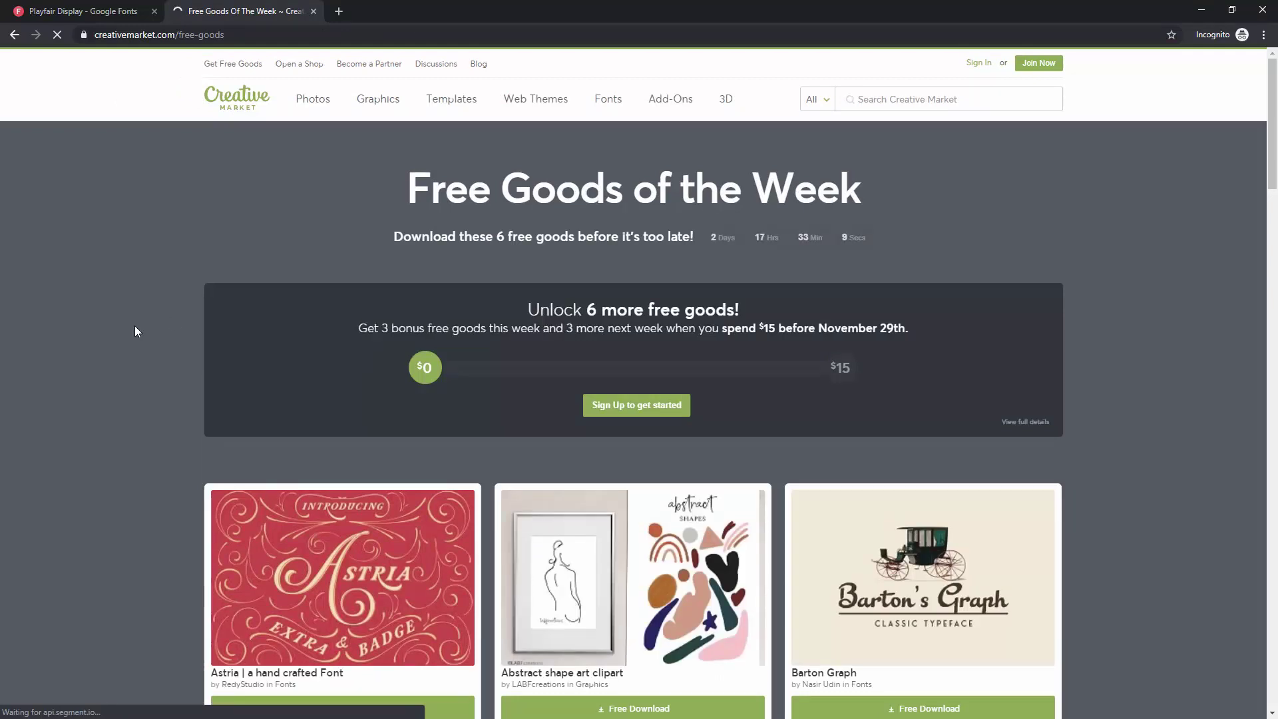
pyautogui.scroll(-3, 148, 362)
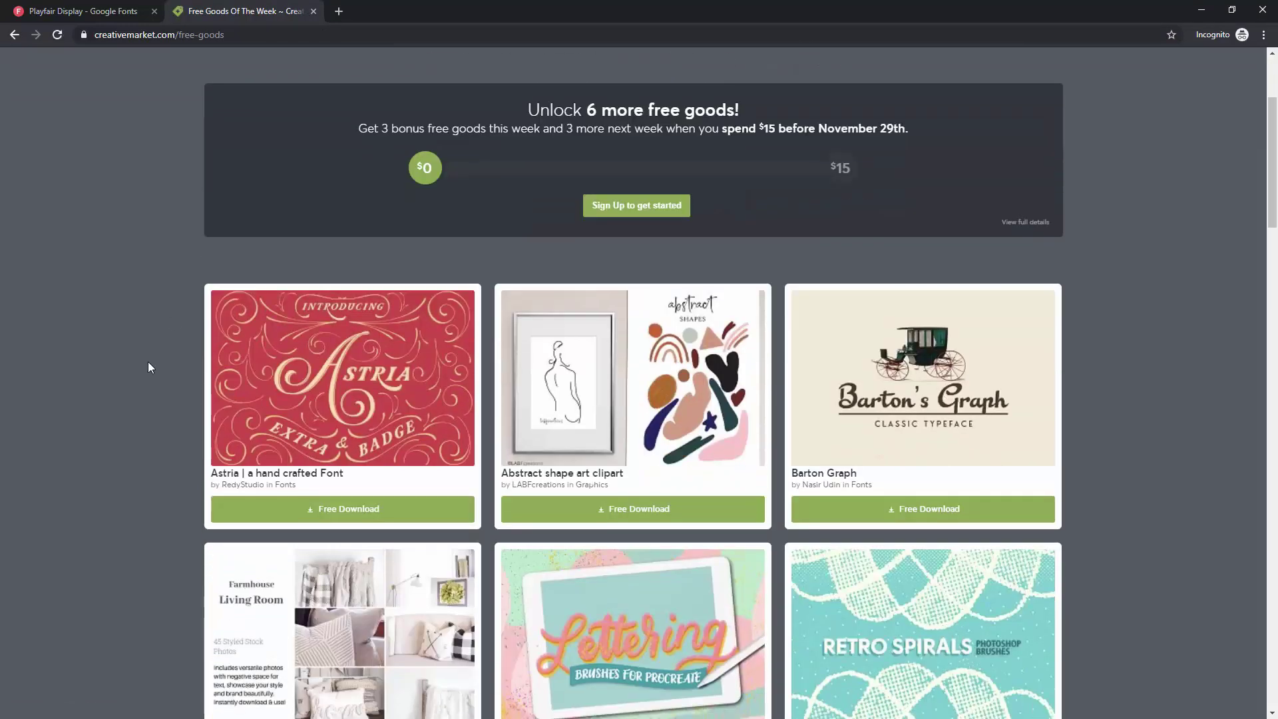
pyautogui.scroll(-5, 148, 362)
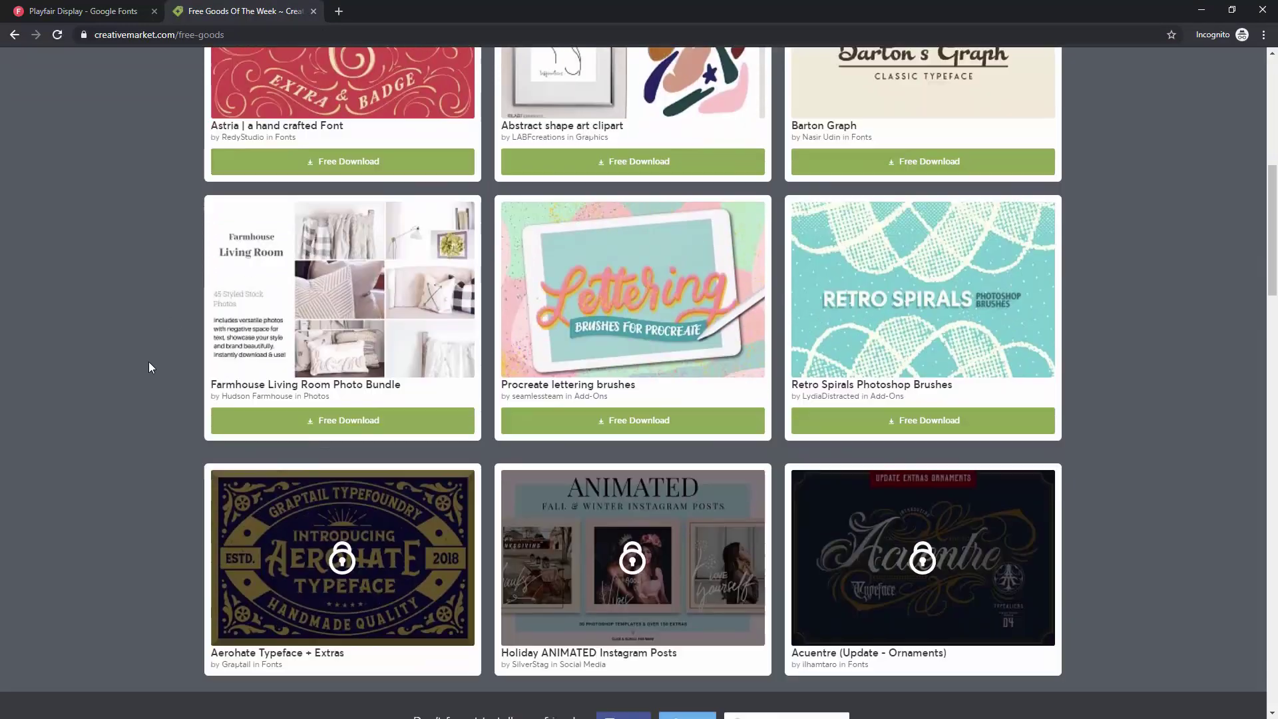
pyautogui.scroll(-1, 149, 362)
pyautogui.scroll(1, 109, 290)
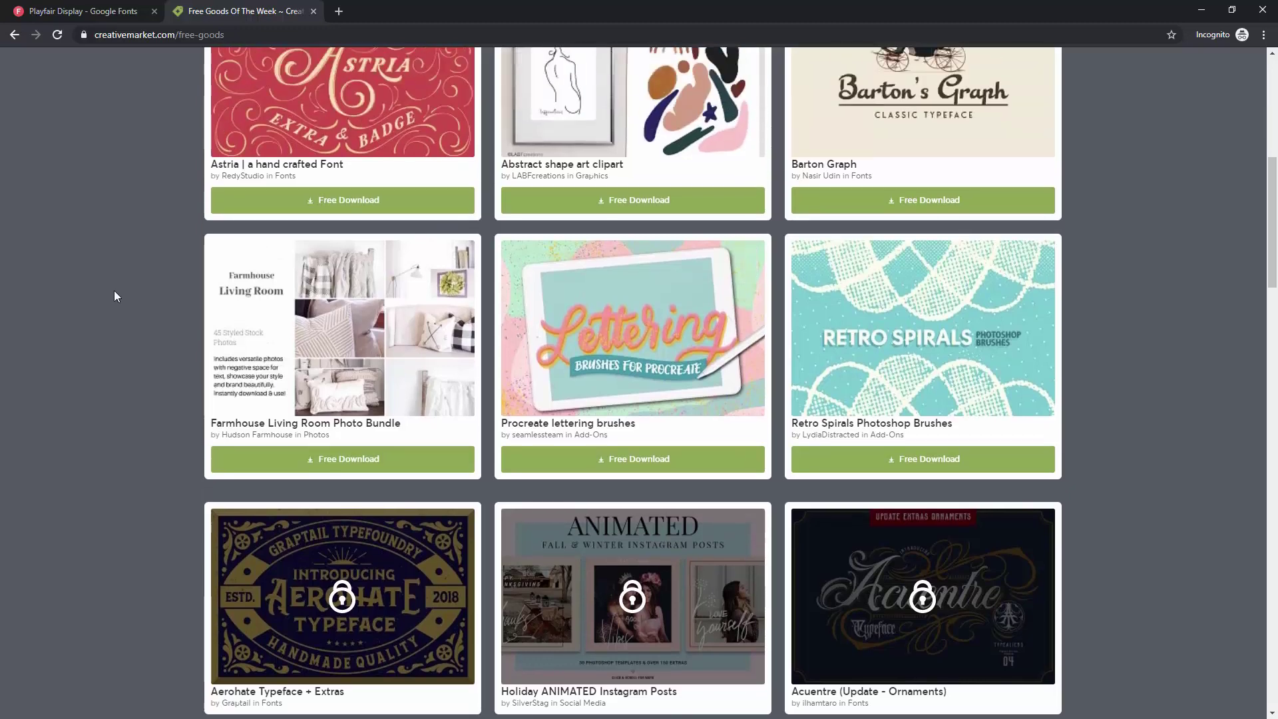
pyautogui.scroll(2, 115, 290)
pyautogui.scroll(-3, 366, 296)
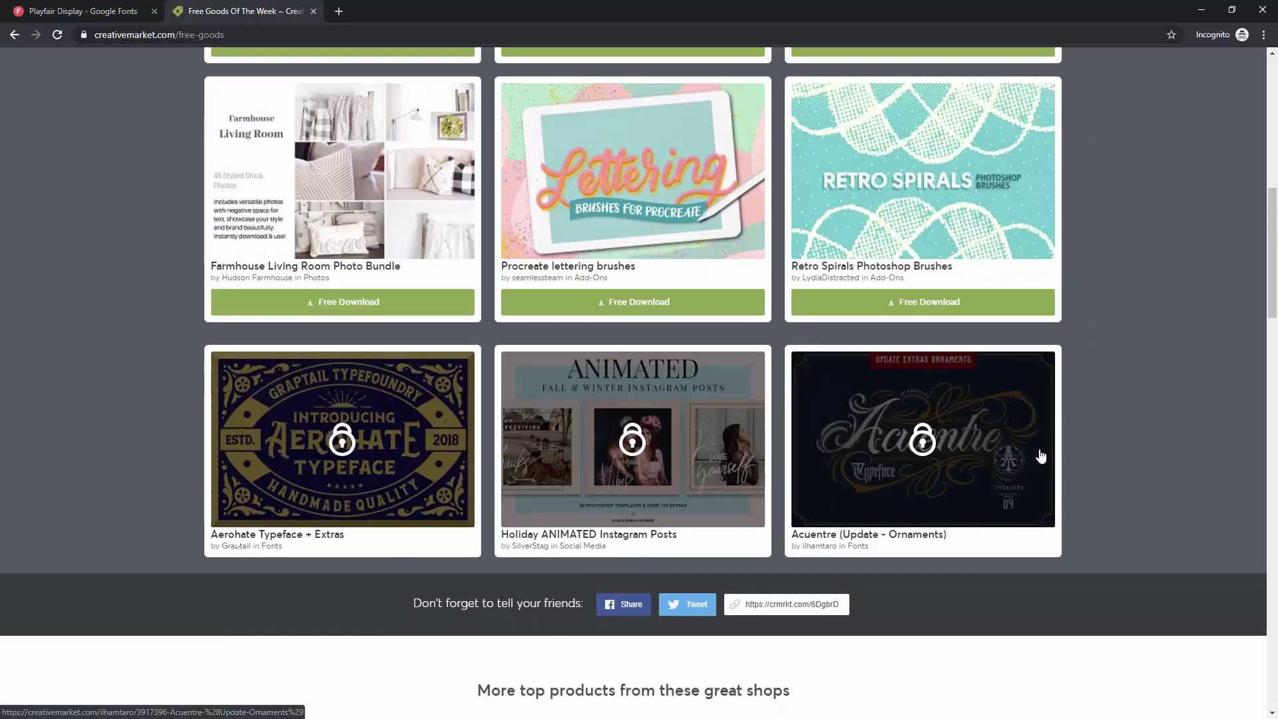
pyautogui.scroll(4, 1041, 456)
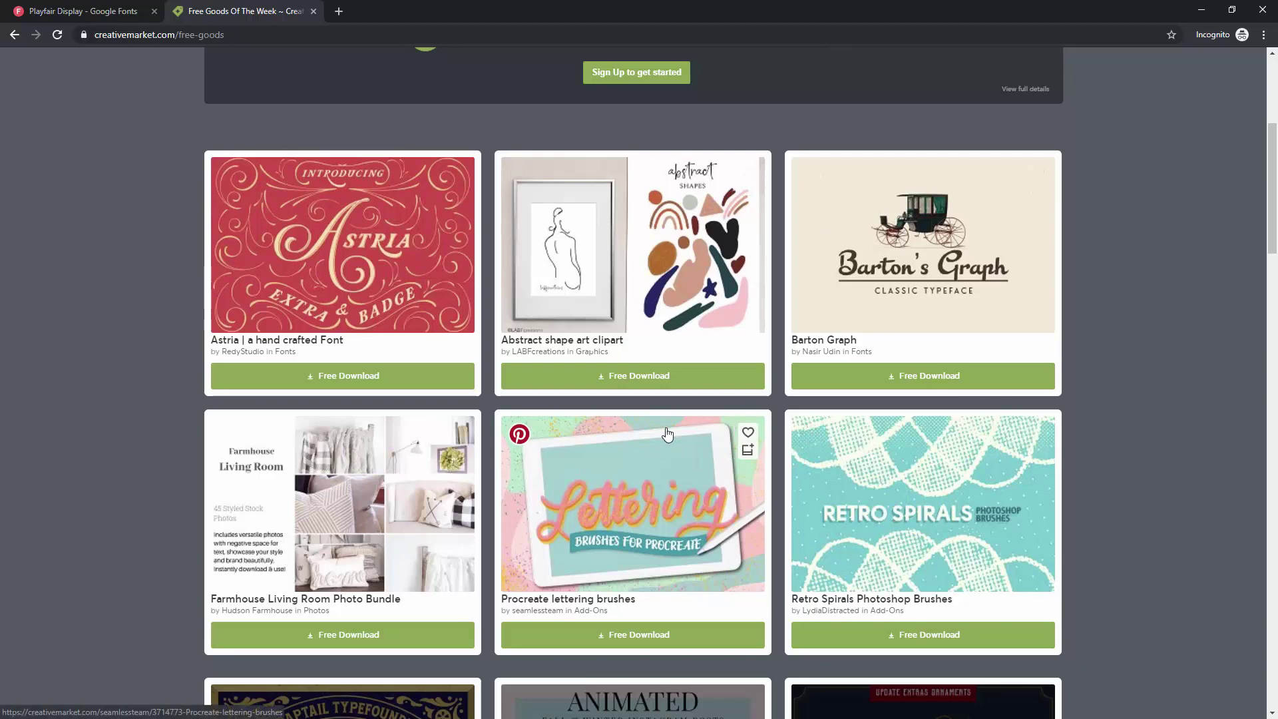
pyautogui.scroll(4, 83, 323)
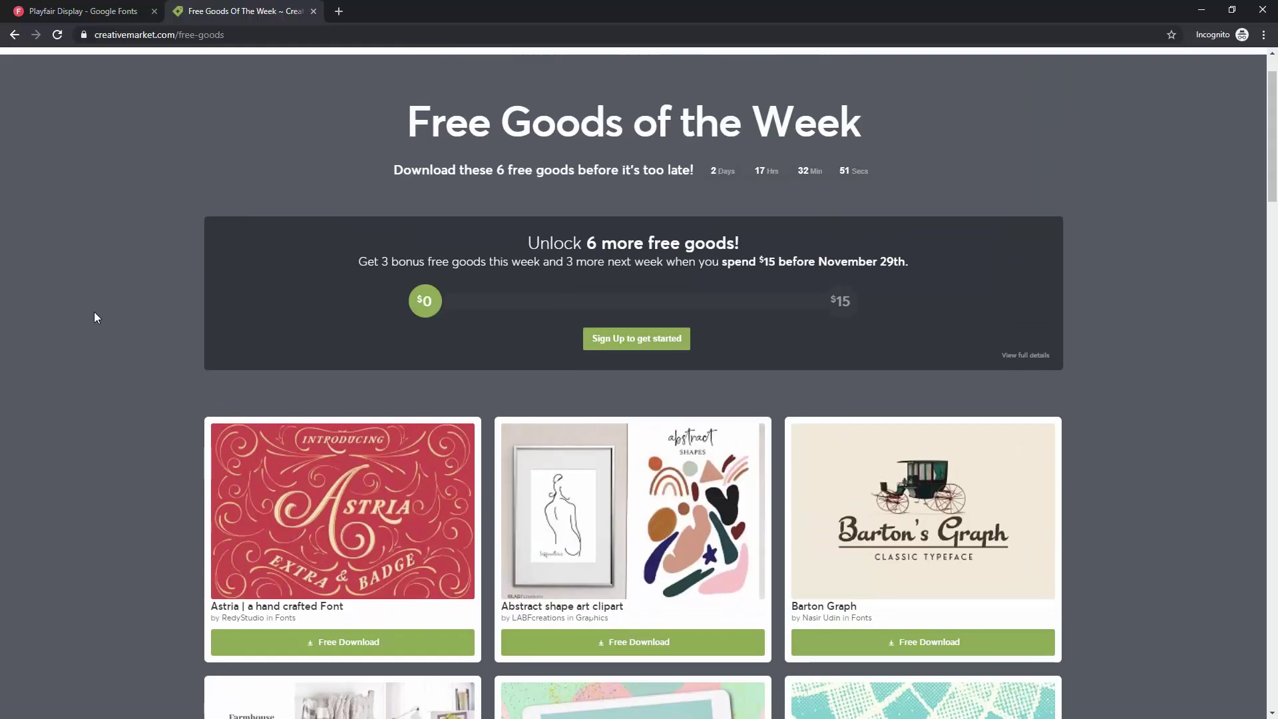
pyautogui.scroll(-5, 95, 313)
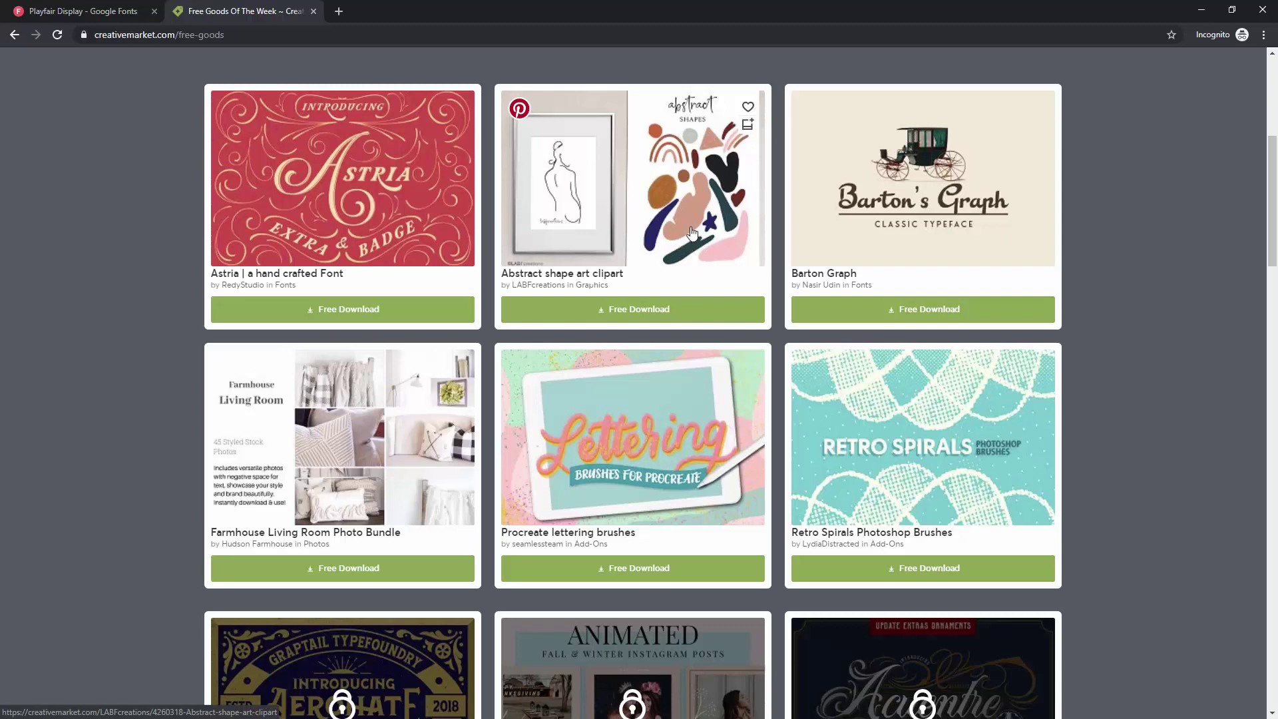
pyautogui.scroll(6, 692, 233)
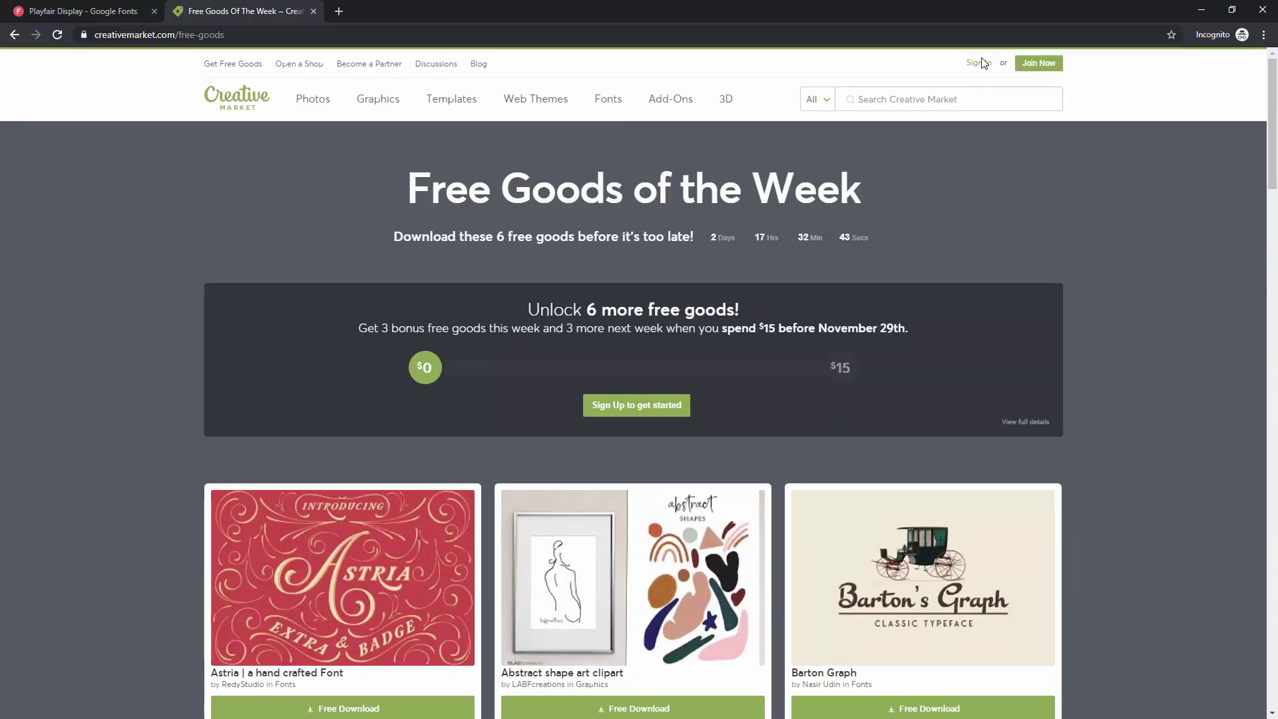
pyautogui.scroll(-5, 111, 478)
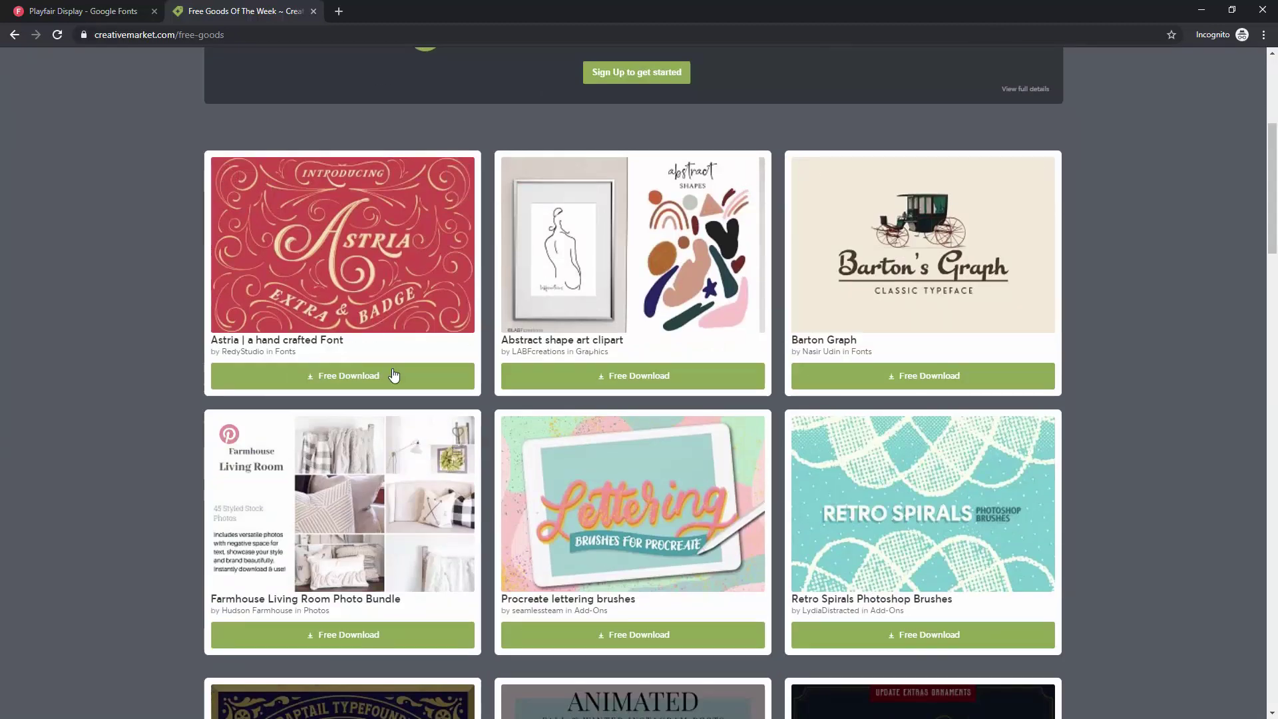
pyautogui.scroll(5, 60, 178)
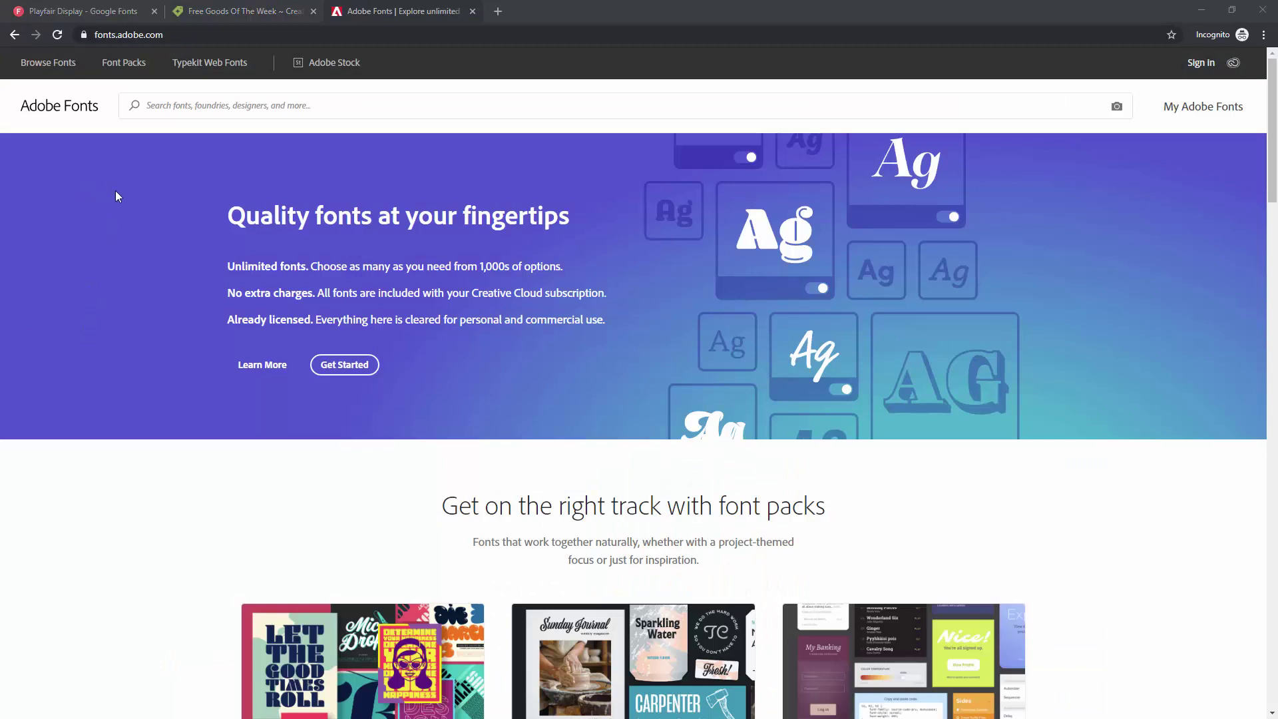
pyautogui.click(198, 62)
pyautogui.click(65, 17)
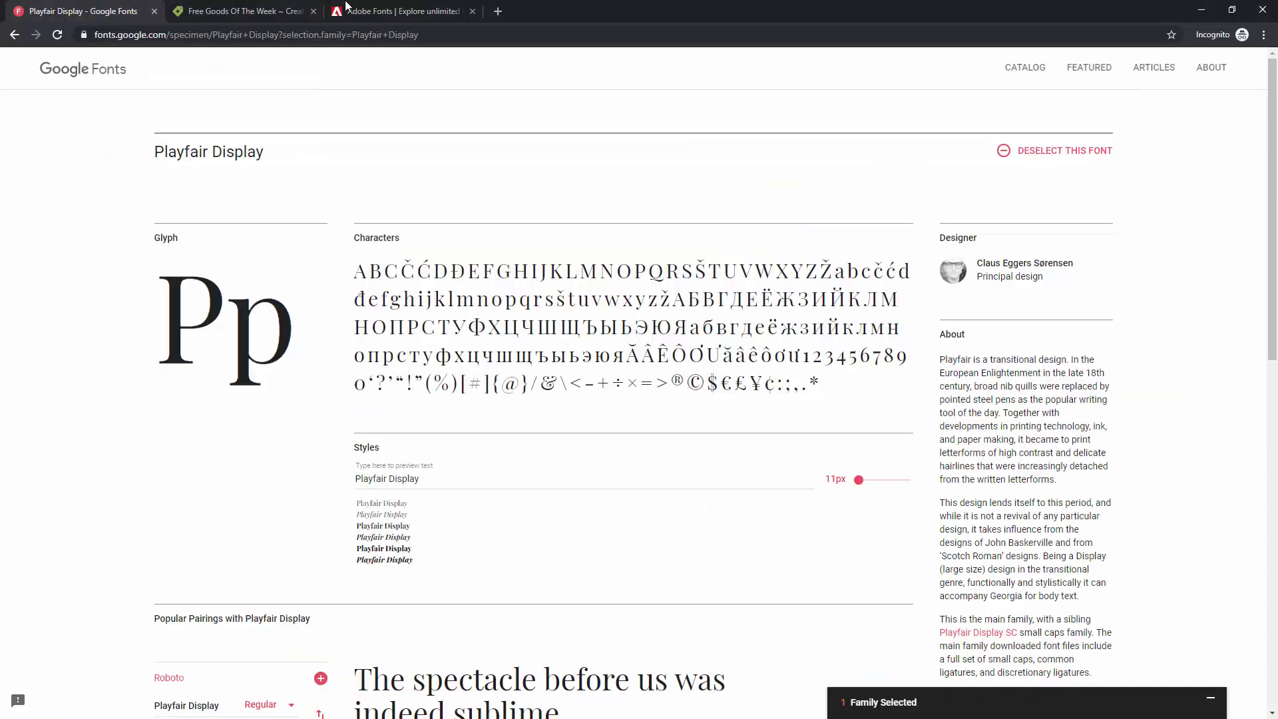
pyautogui.click(338, 8)
pyautogui.click(46, 9)
pyautogui.click(384, 11)
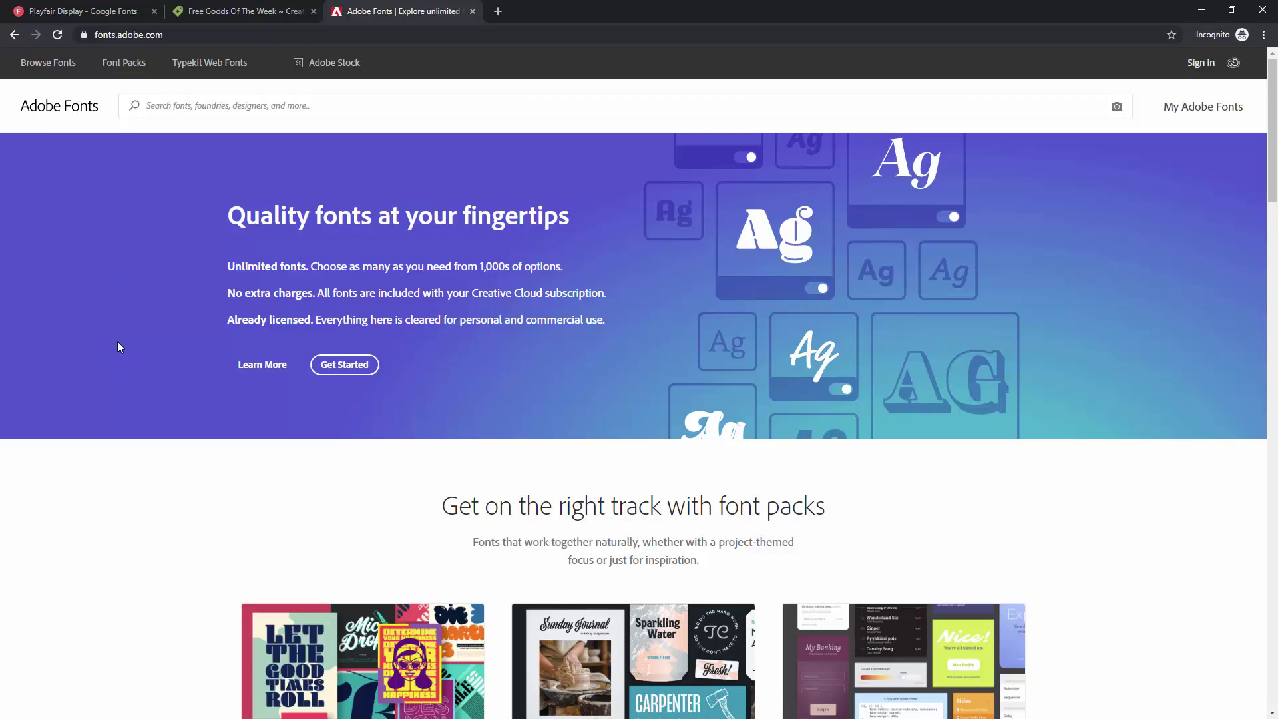
# Scroll the Adobe Fonts home page to its footer, highlighting the sentence about toggling fonts on.
pyautogui.scroll(-9, 117, 346)
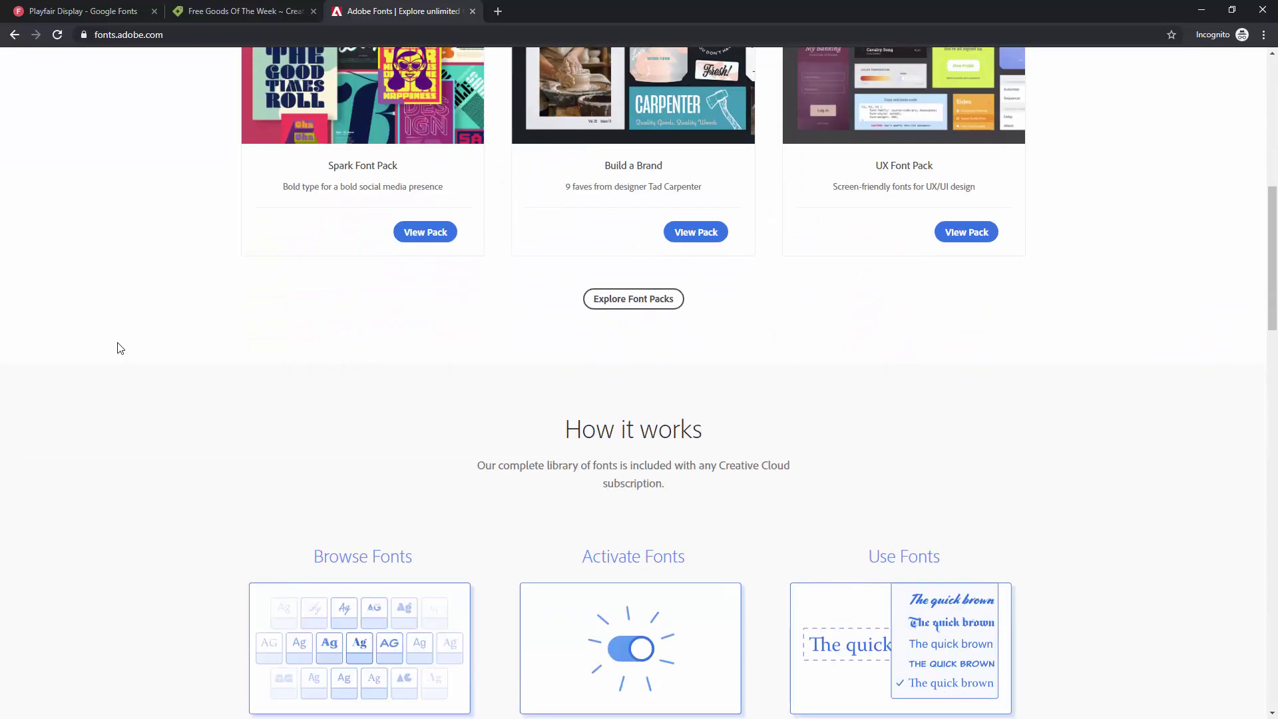
pyautogui.scroll(2, 117, 347)
pyautogui.scroll(-5, 305, 452)
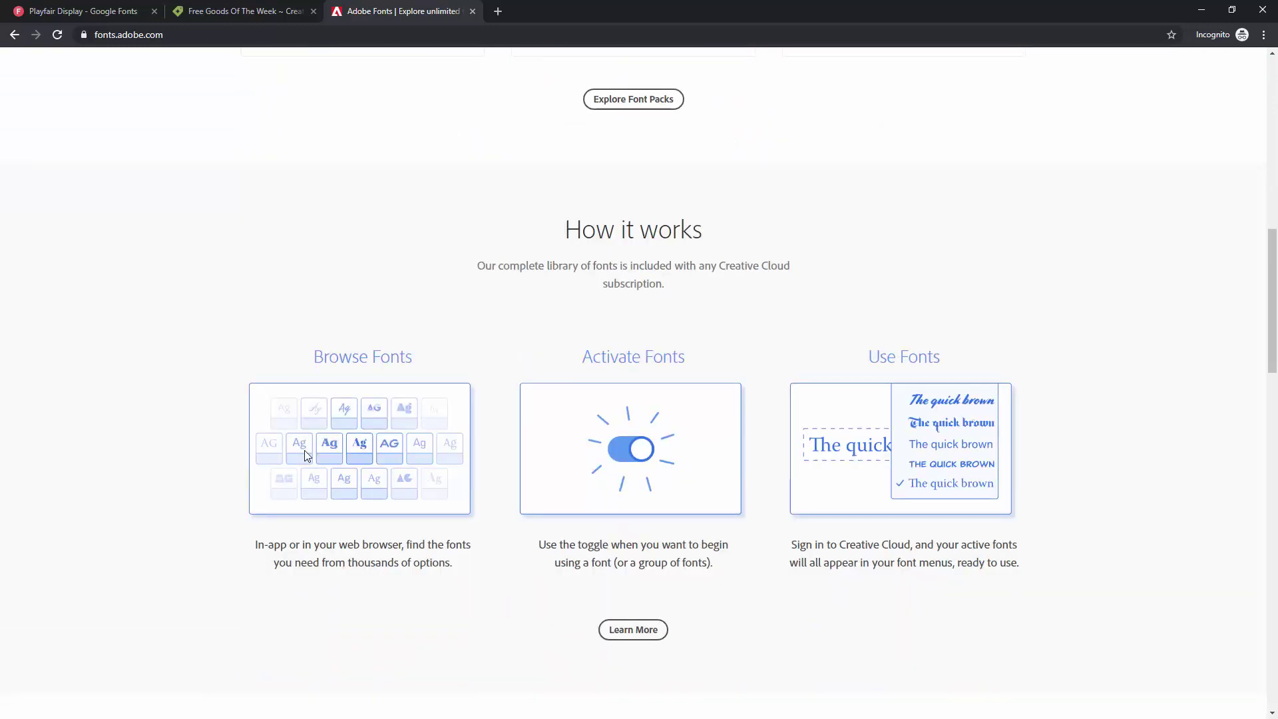
pyautogui.scroll(-3, 305, 450)
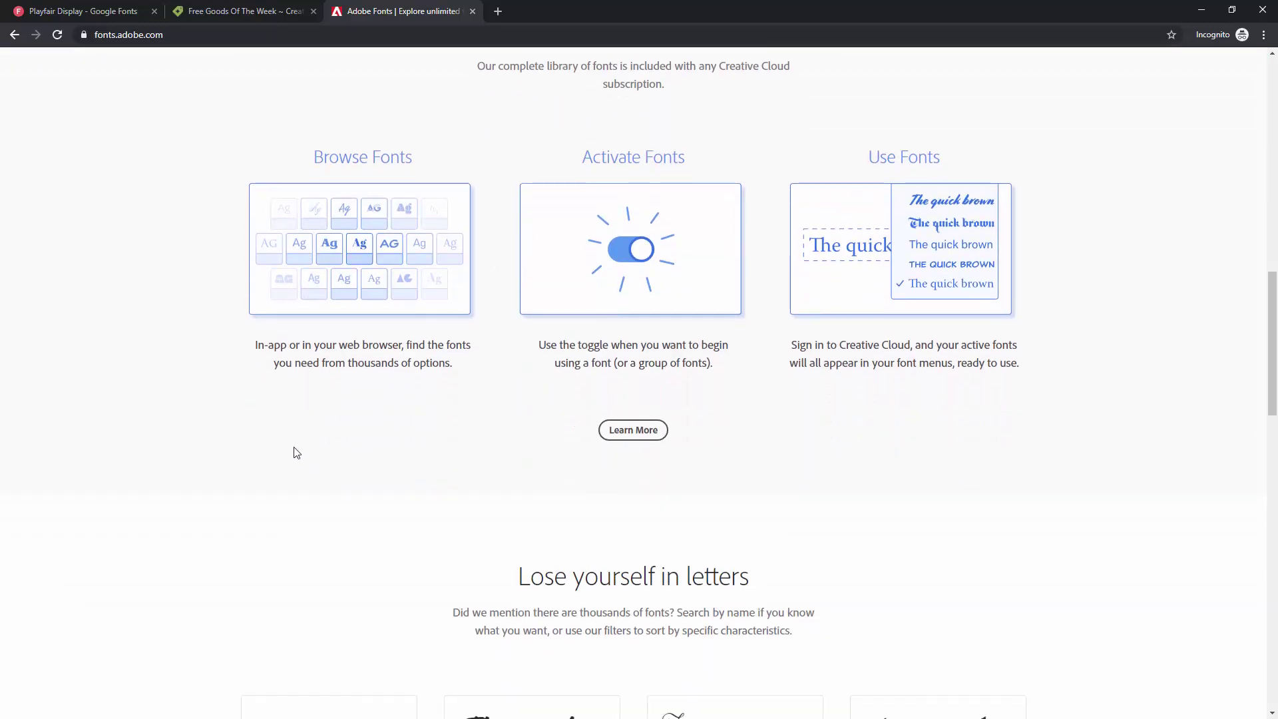
pyautogui.scroll(1, 296, 453)
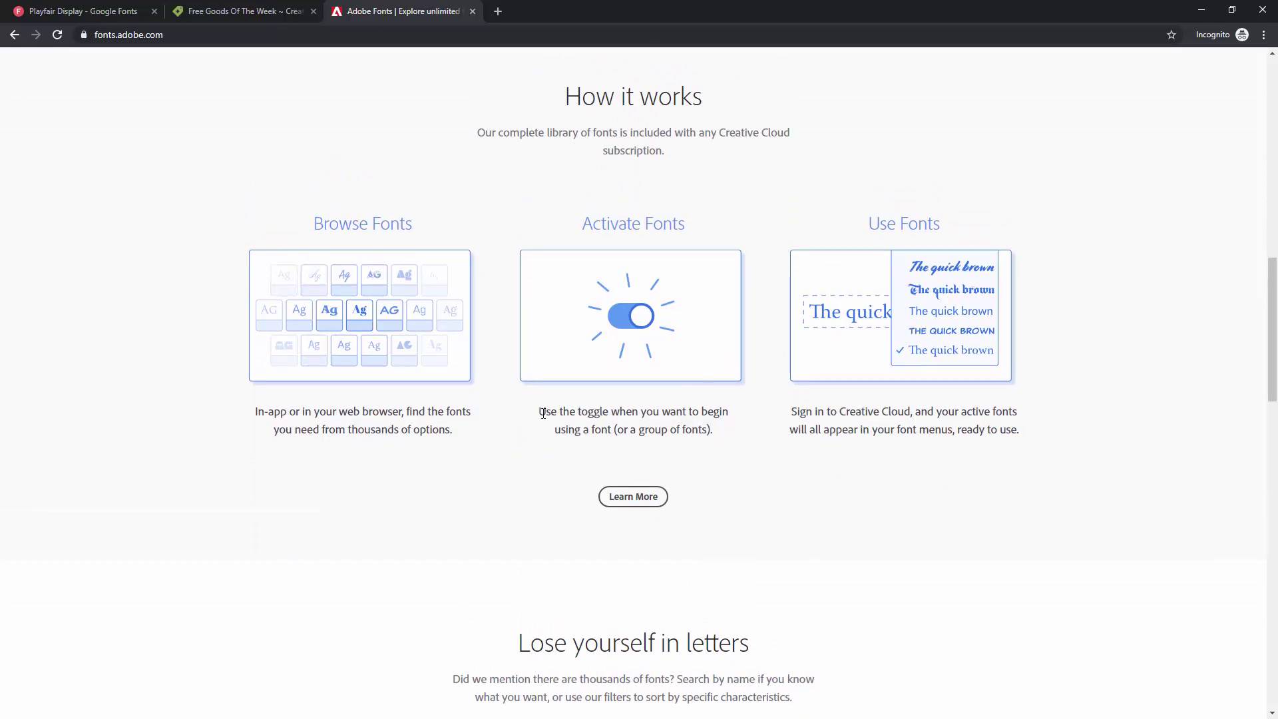
pyautogui.moveTo(543, 414); pyautogui.dragTo(719, 434)
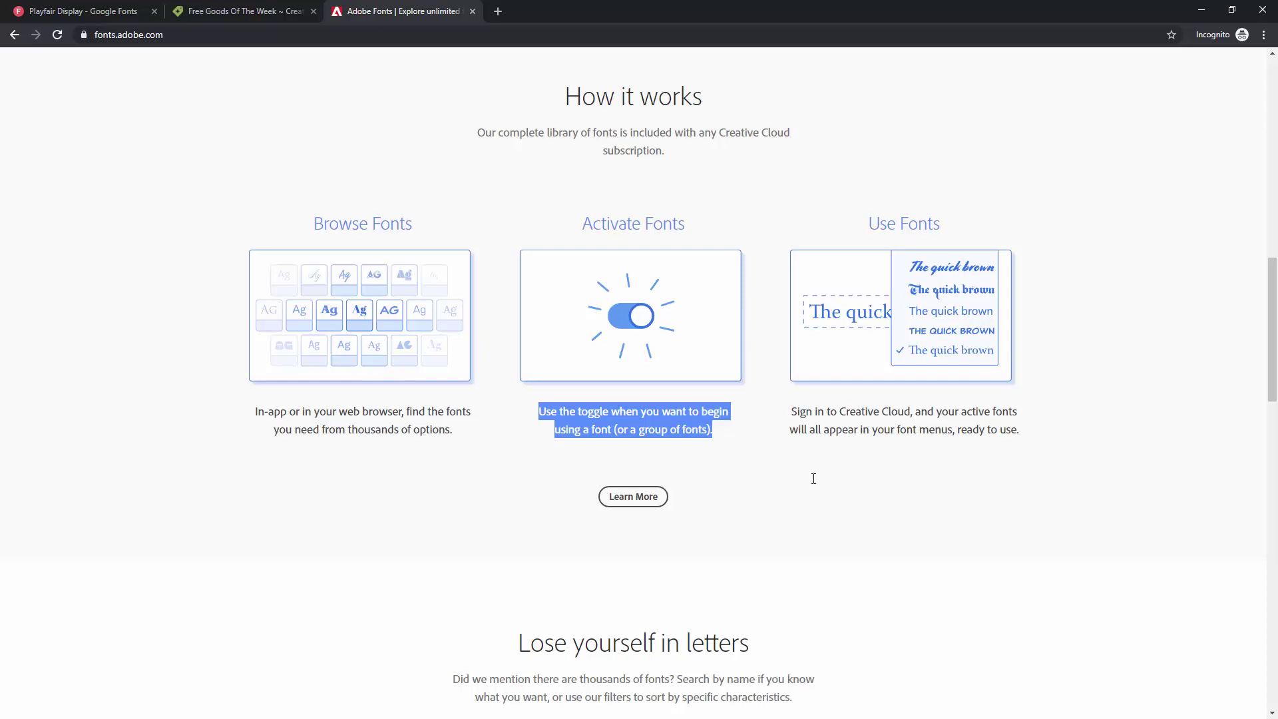
pyautogui.scroll(-8, 226, 477)
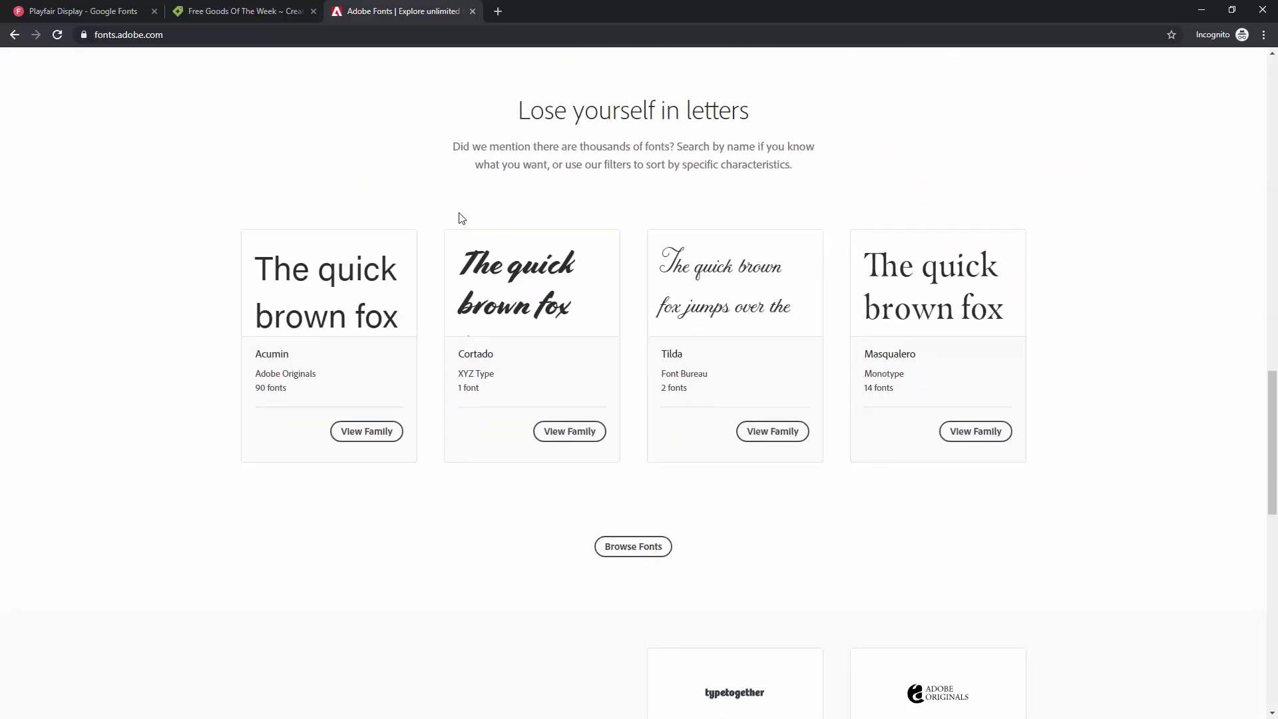
pyautogui.scroll(-4, 185, 418)
pyautogui.scroll(-9, 186, 418)
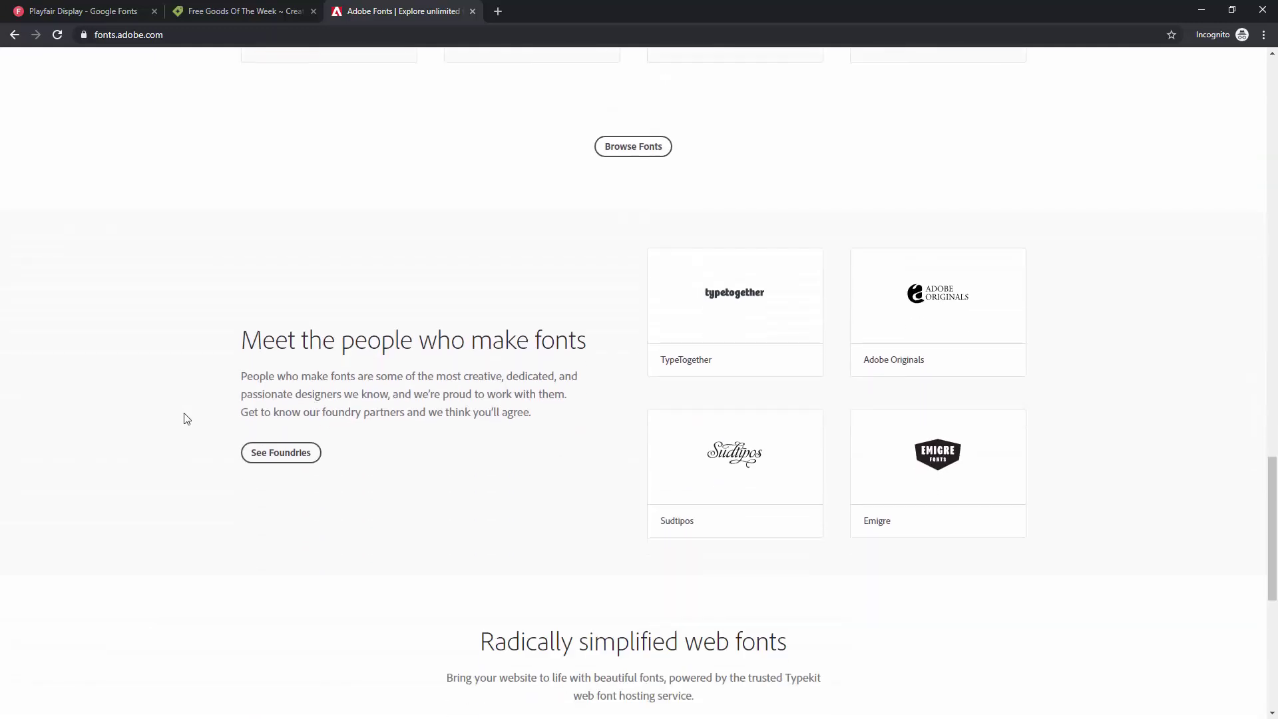
pyautogui.scroll(-1, 189, 418)
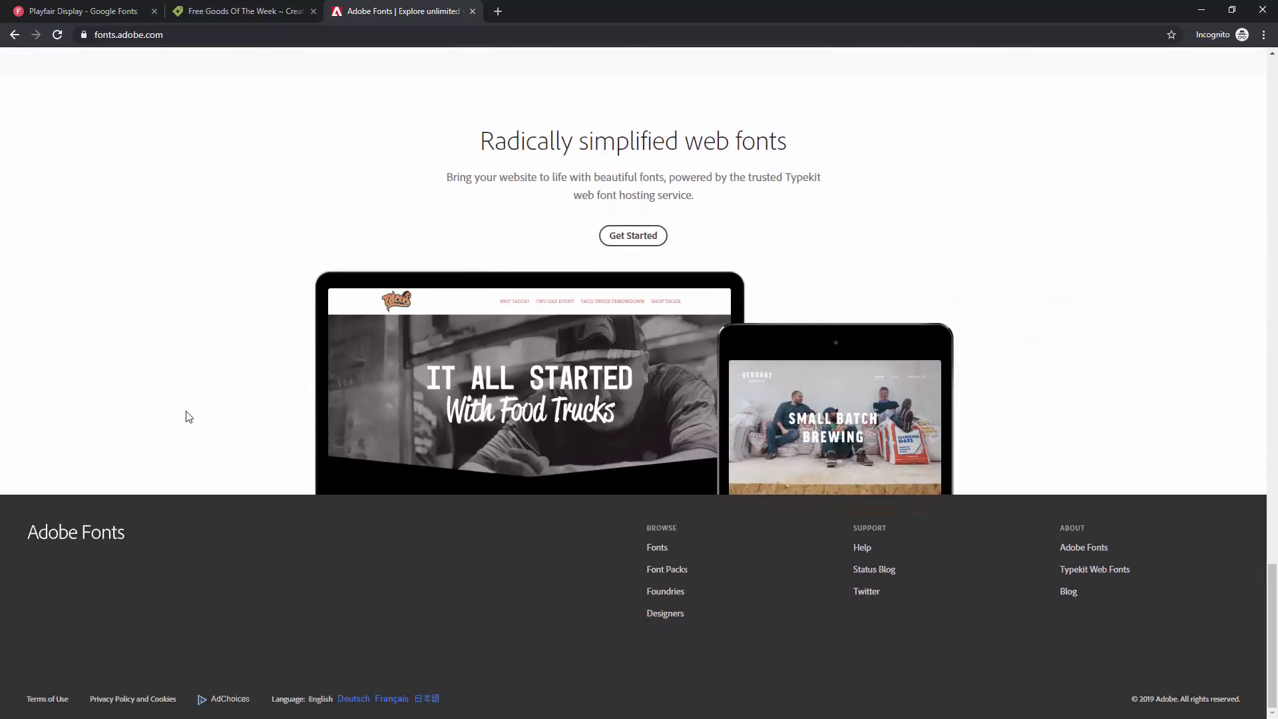
# Open the full Adobe Fonts catalog from the footer Fonts link.
pyautogui.click(655, 548)
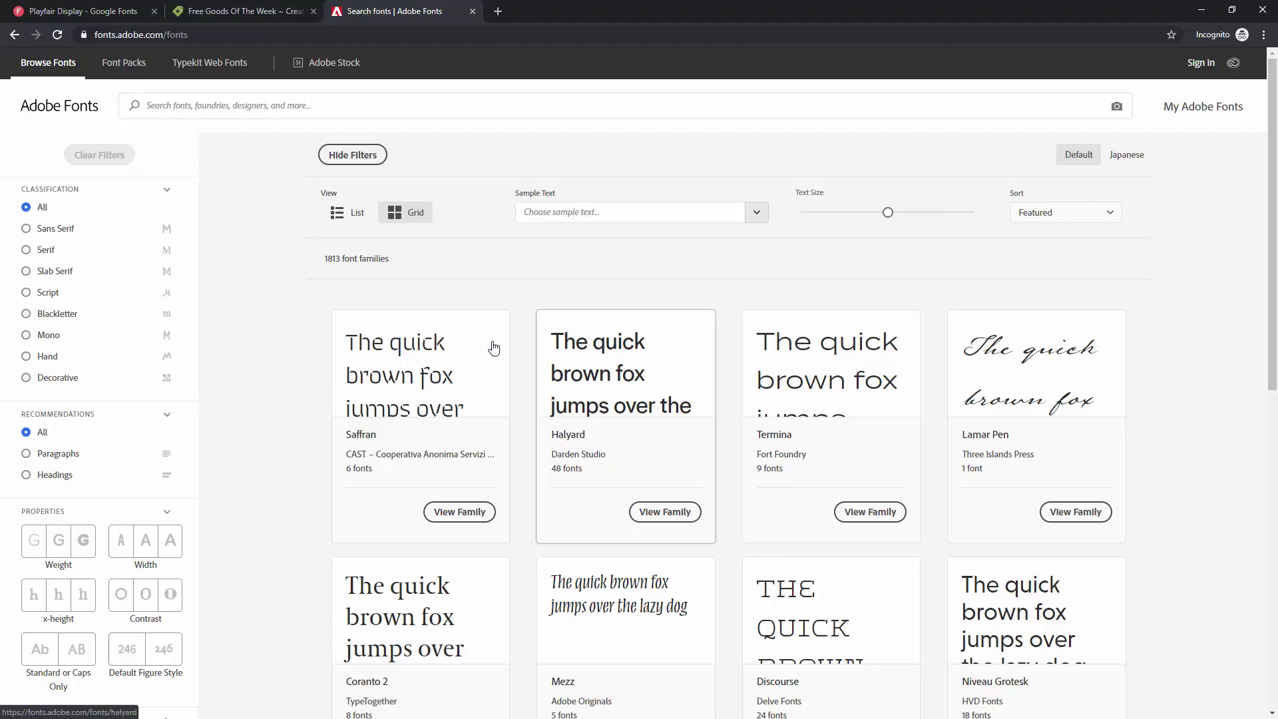
pyautogui.scroll(-6, 244, 371)
pyautogui.scroll(7, 246, 372)
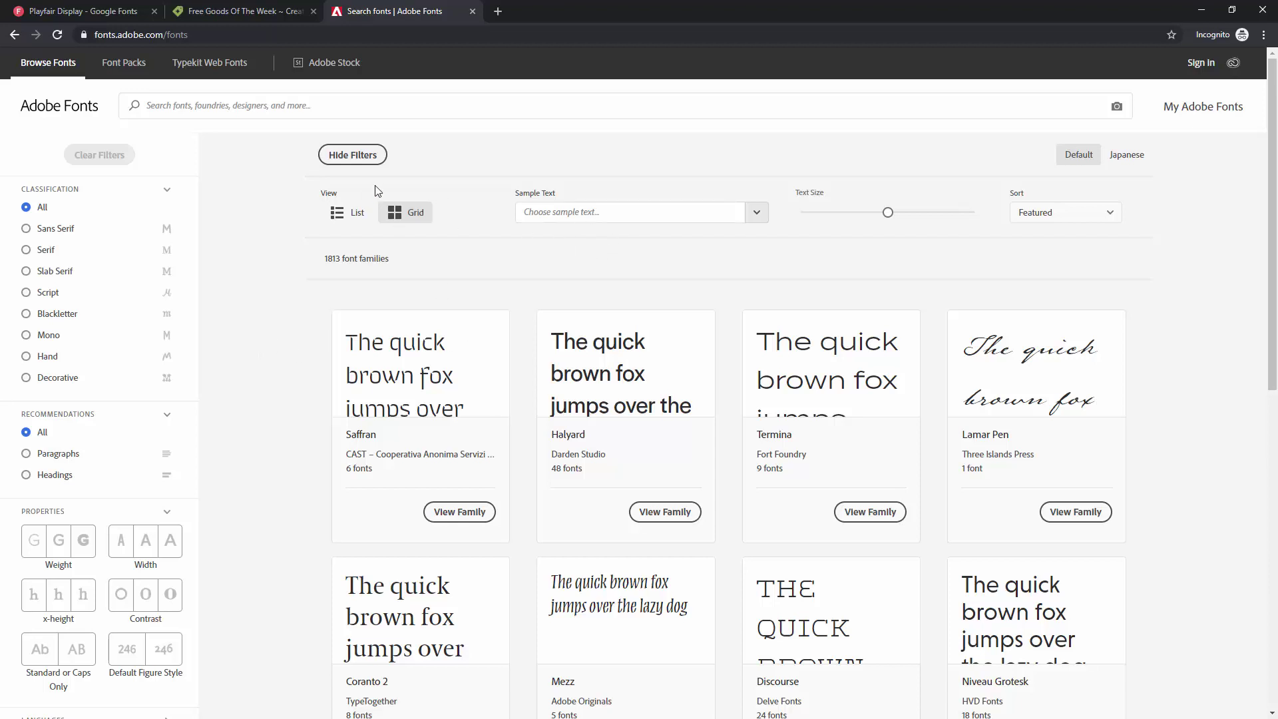
# Preview fonts with the alphabet, then with 'Realigned equestrian fez bewilders picky monarch'.
pyautogui.click(1047, 212)
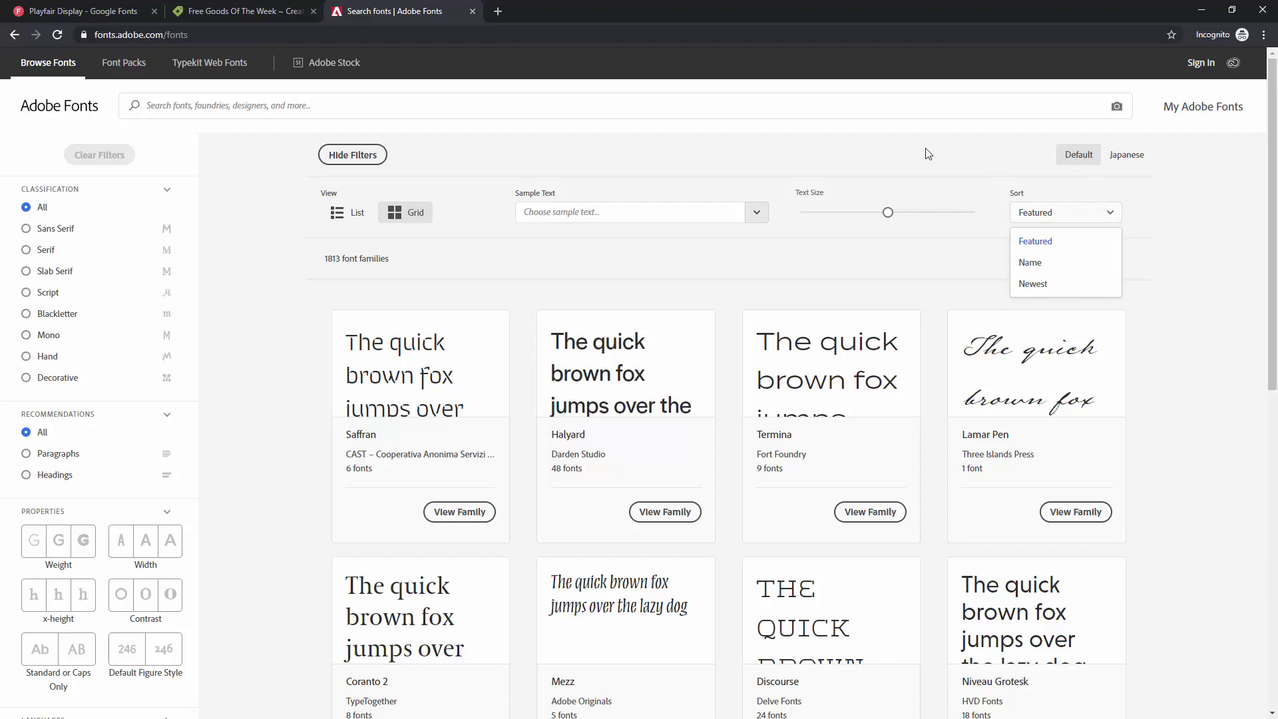
pyautogui.click(756, 212)
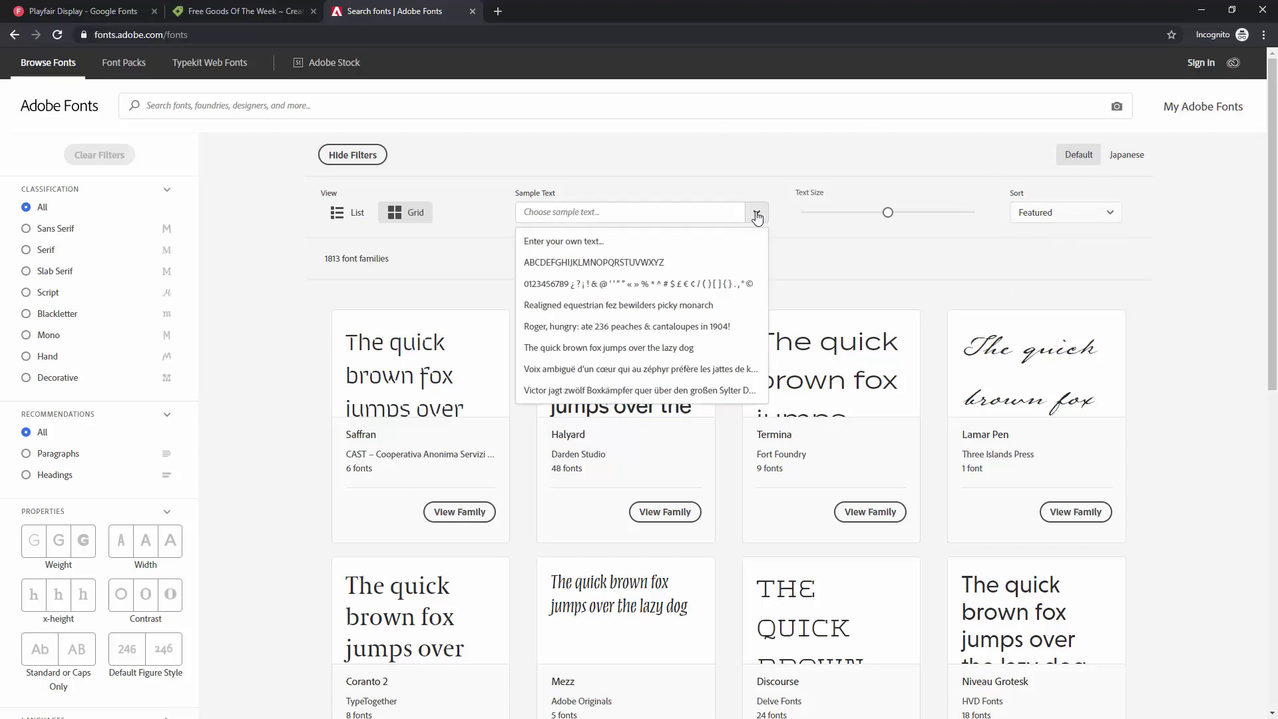
pyautogui.click(582, 265)
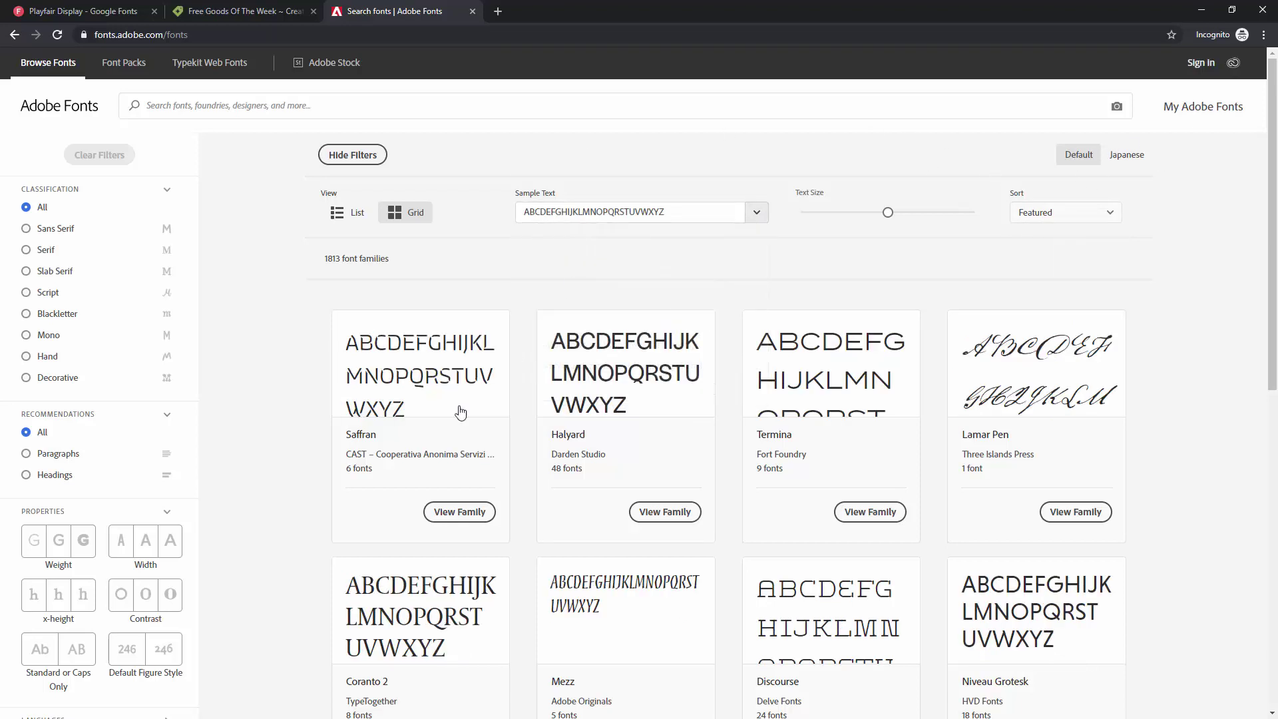
pyautogui.click(756, 213)
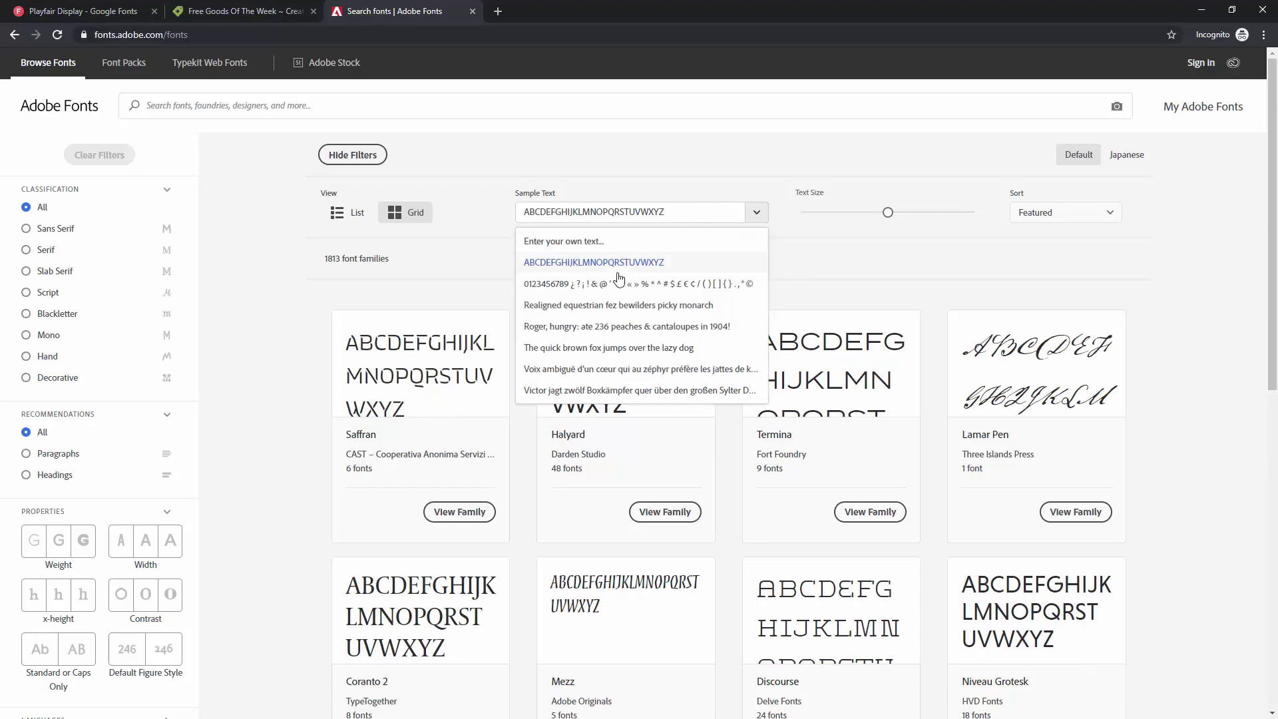
pyautogui.click(596, 307)
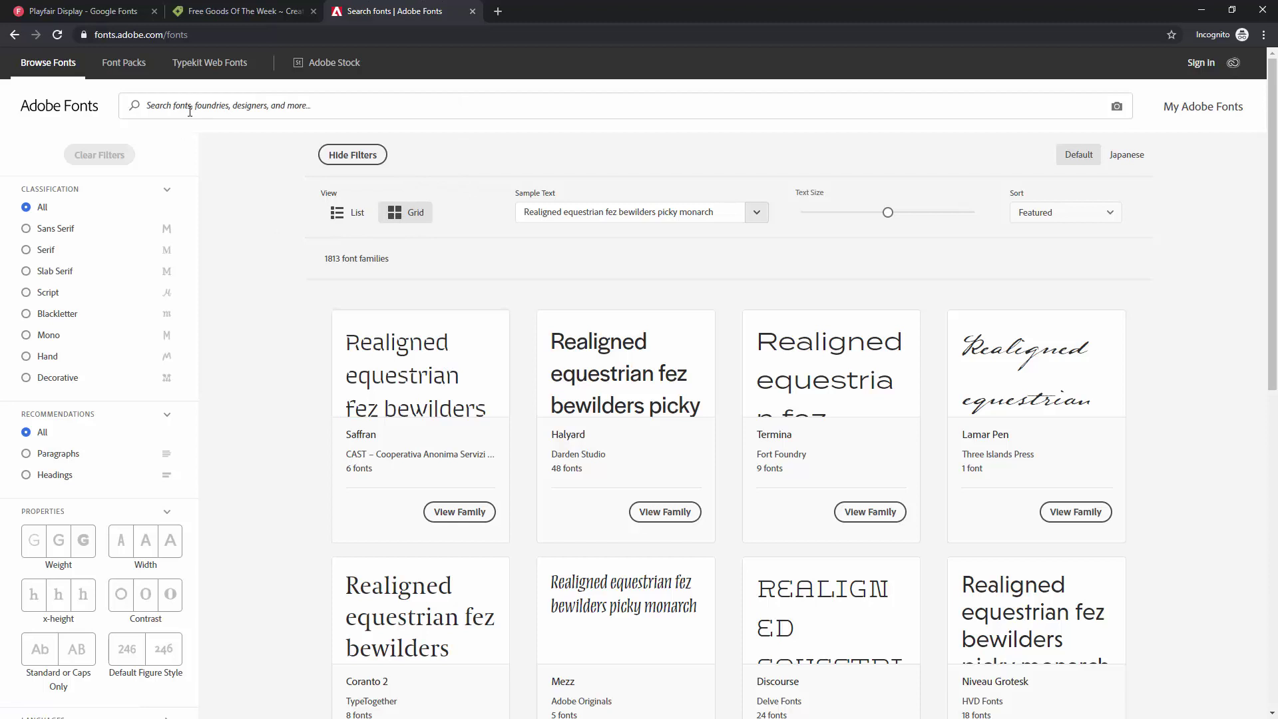
# Return to the Playfair Display specimen tab in Google Fonts.
pyautogui.click(22, 9)
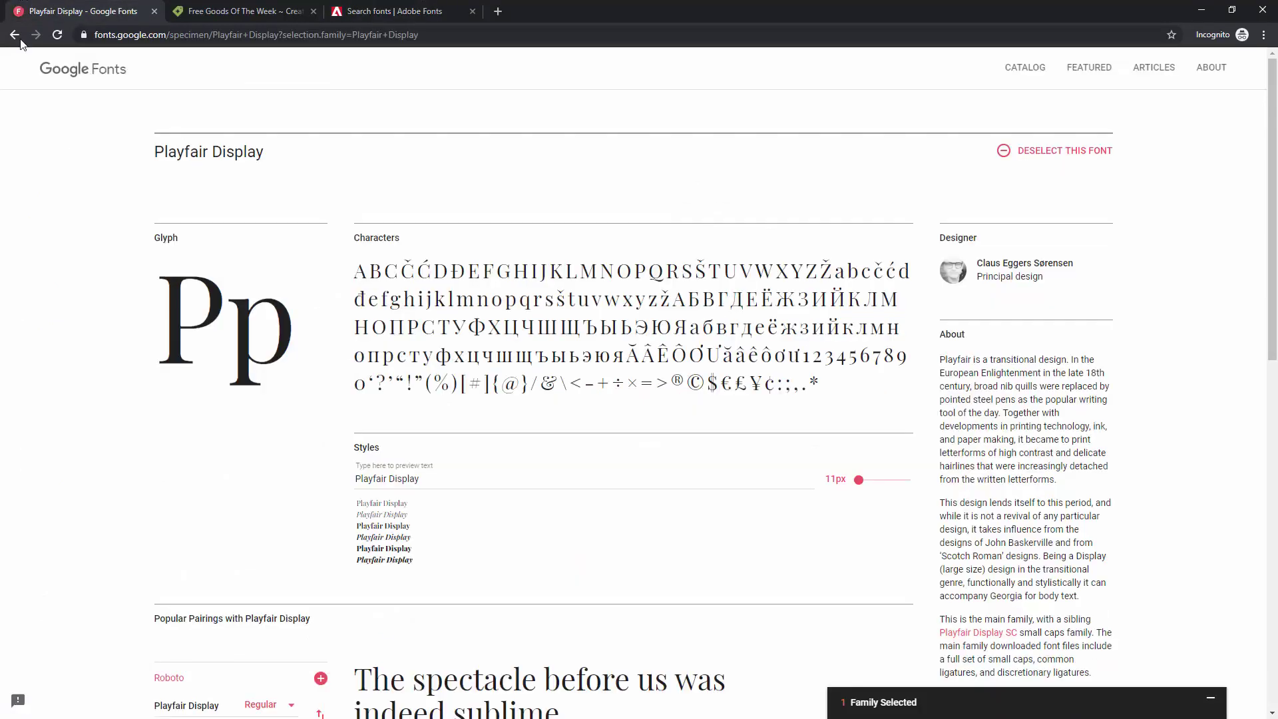